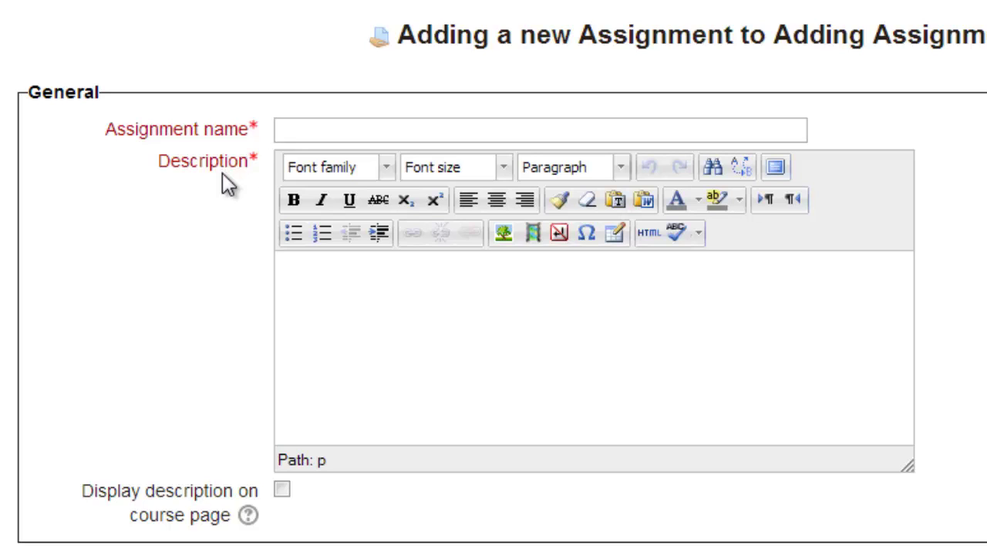
# Name the assignment "The Essential Online Cat Video".
pyautogui.click(308, 131)
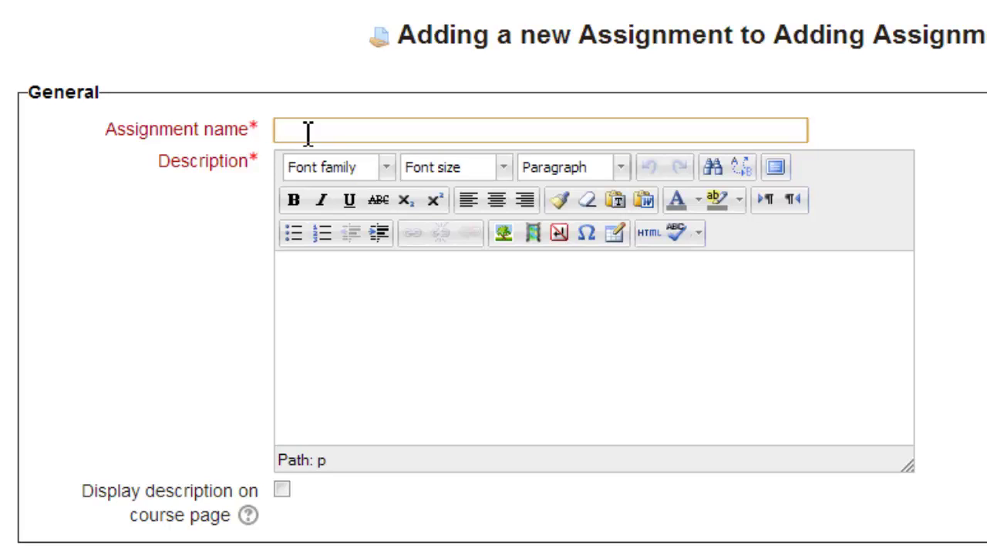
pyautogui.write('The Essential Online Cat Video')
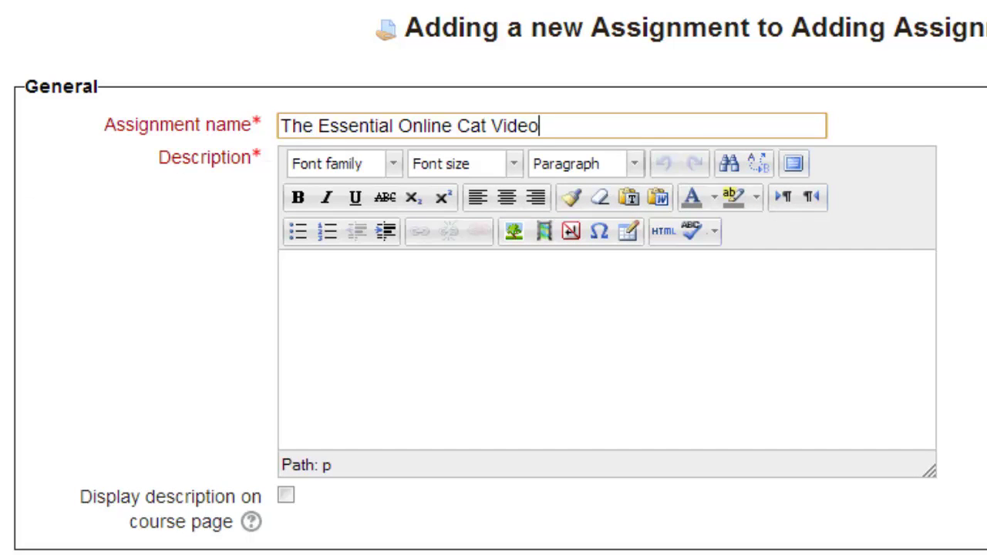
pyautogui.press('Tab')
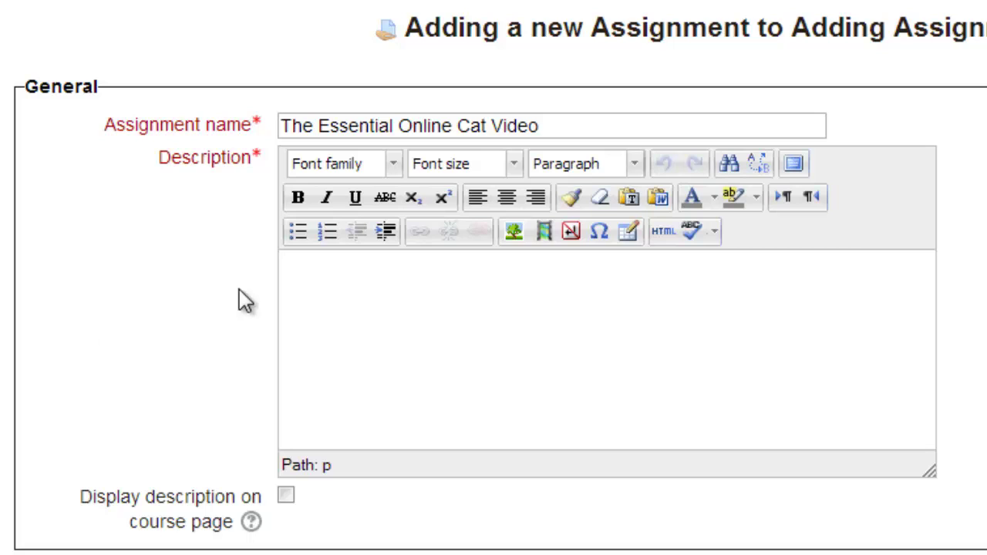
# Describe the task as explaining a superior online cat video's key components in 250 words or less with two exemplar URLs, displayed on the course page.
pyautogui.click(316, 278)
pyautogui.write('In 250 words or less, describe the key components of a superior online cat video. What elements must exist within the video to make it an essential online cat video for the average viewer?  Provide the URLs of two exemplars.')
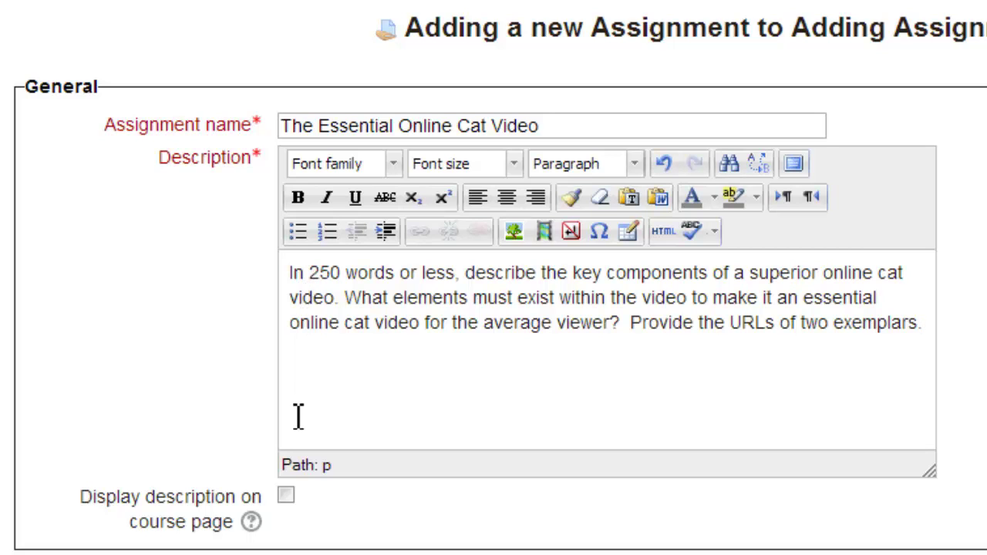
pyautogui.click(287, 498)
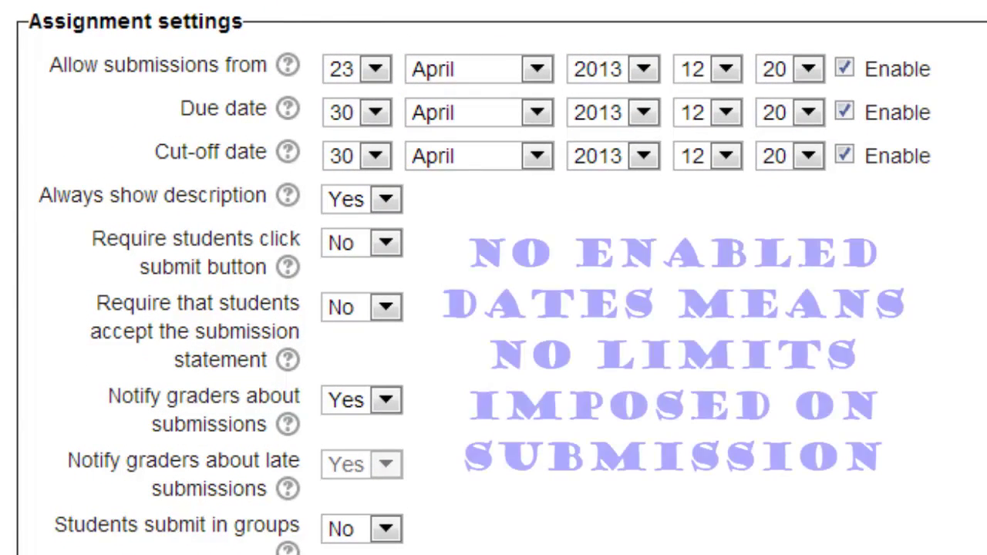
# Disable the allow-submissions-from date, the due date and the cut-off date.
pyautogui.click(845, 70)
pyautogui.click(845, 113)
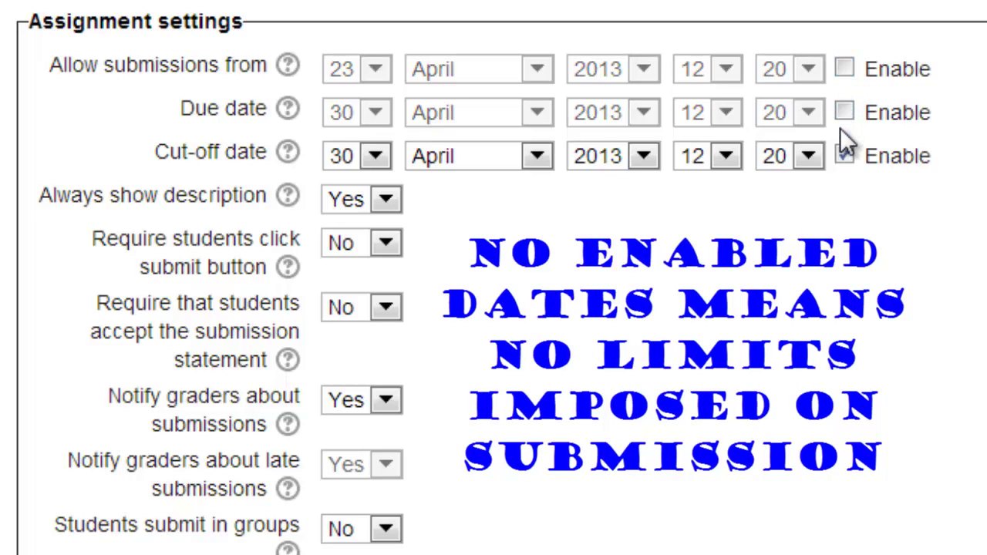
pyautogui.click(843, 155)
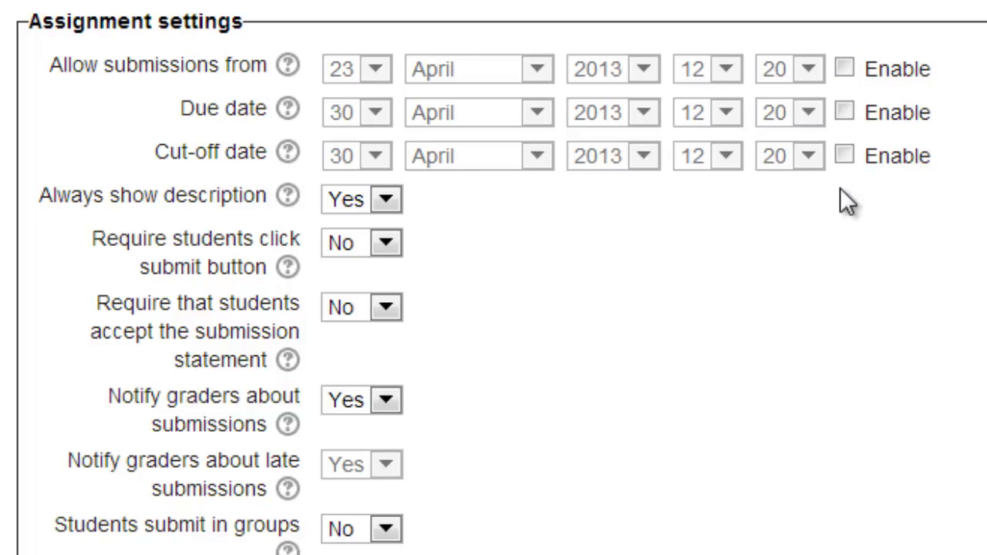
# Enable the allow-submissions-from date, the due date and the cut-off date again.
pyautogui.click(845, 68)
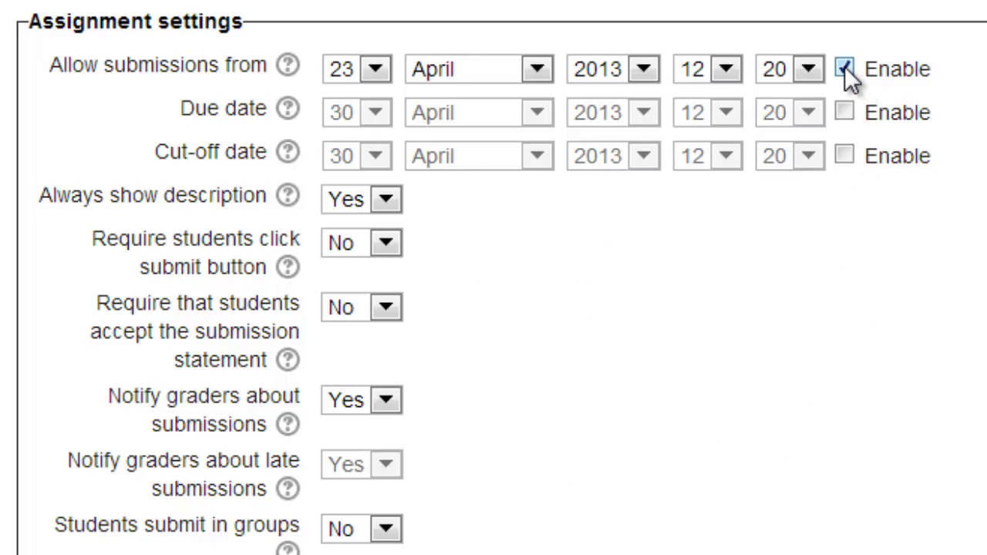
pyautogui.click(726, 69)
pyautogui.click(726, 70)
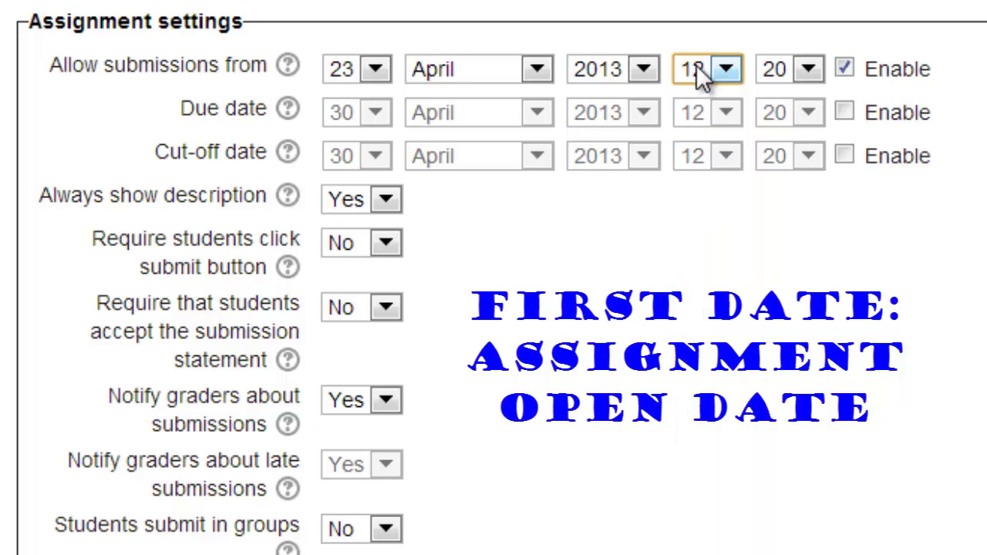
pyautogui.click(538, 69)
pyautogui.click(539, 71)
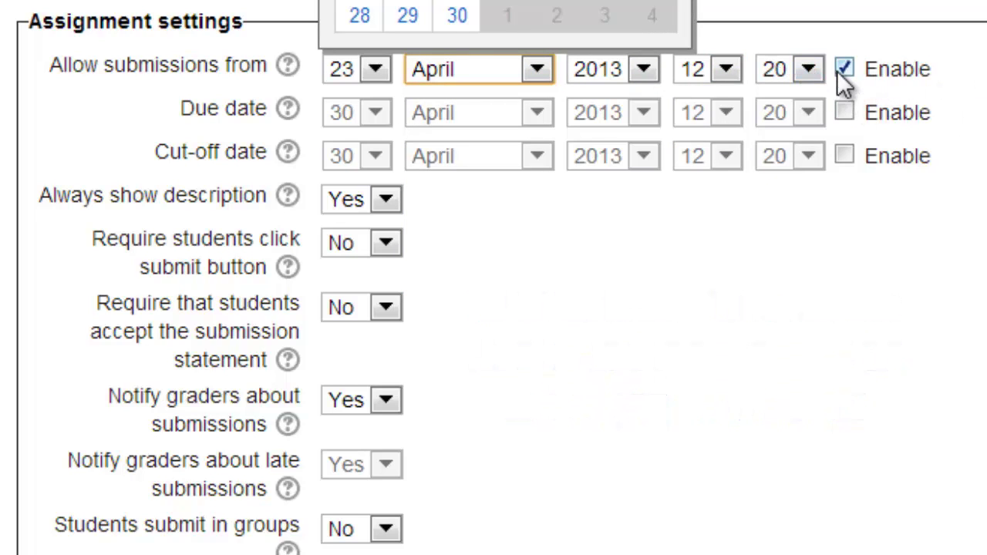
pyautogui.click(844, 108)
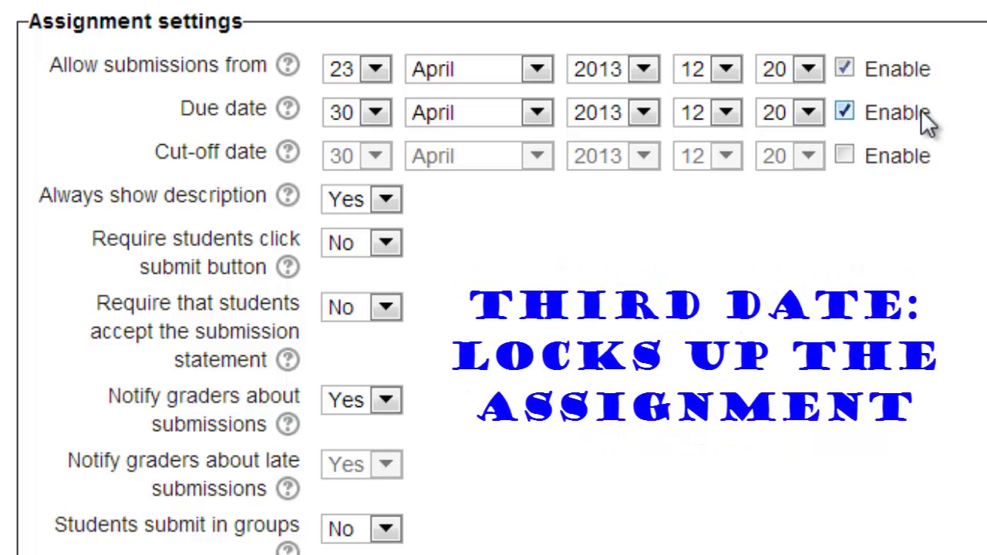
pyautogui.click(847, 155)
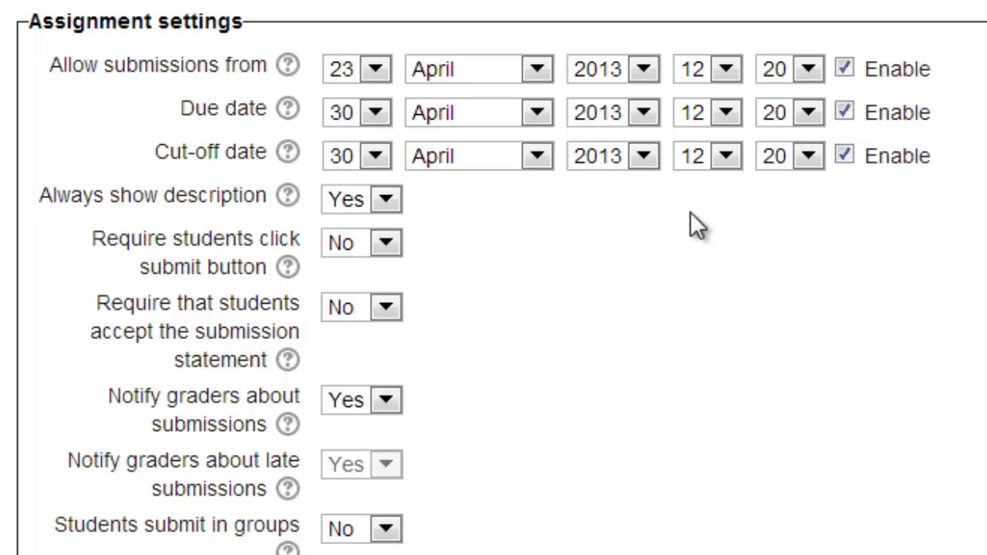
pyautogui.click(377, 155)
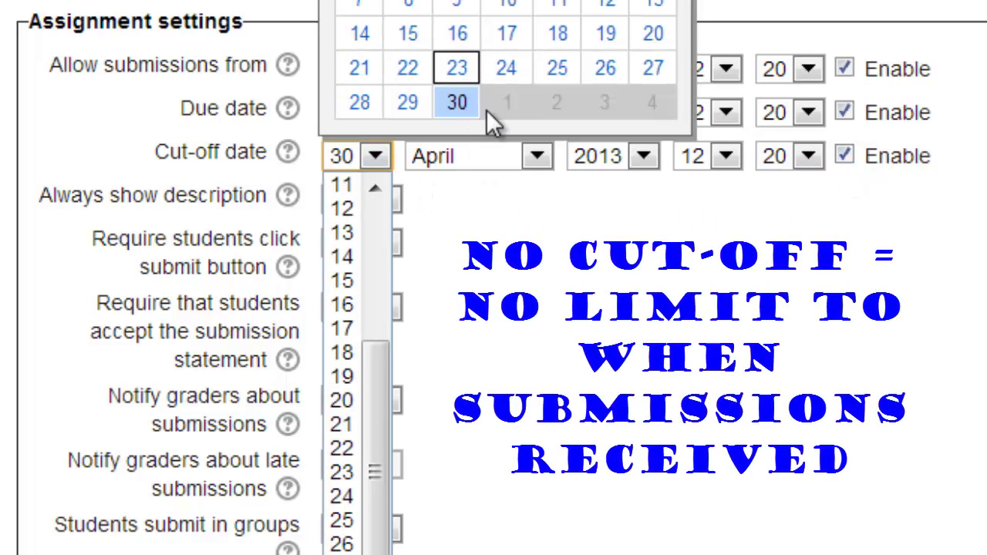
pyautogui.click(507, 96)
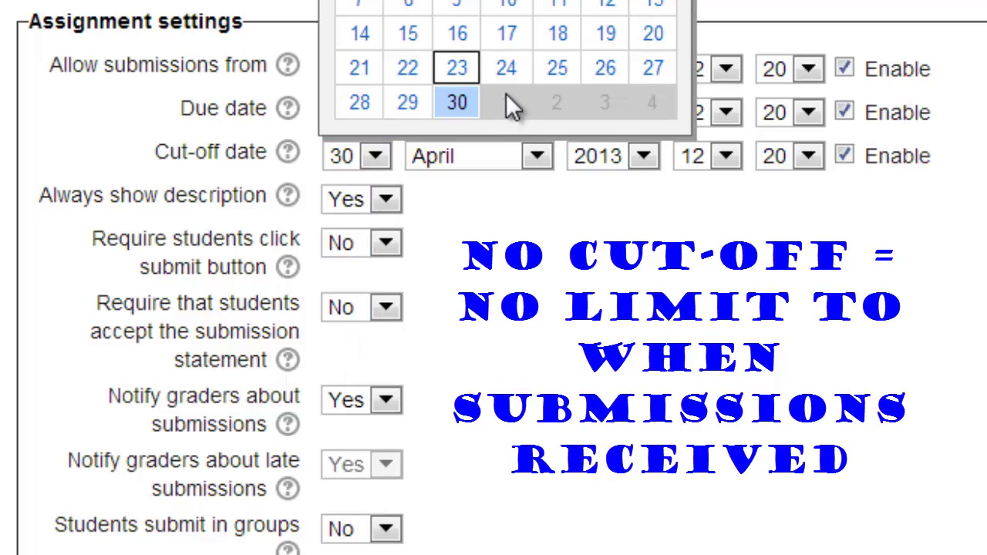
pyautogui.click(608, 243)
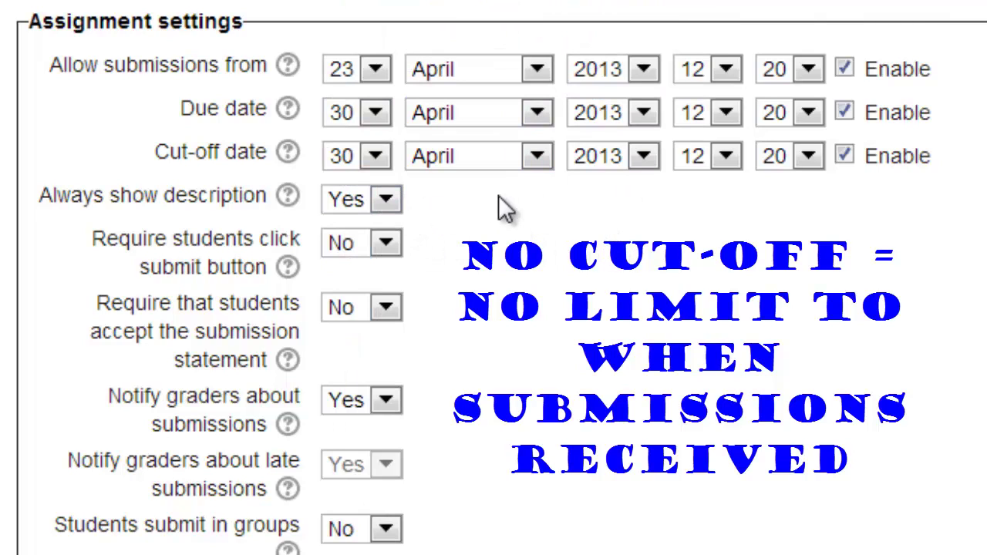
# Set the cut-off date to 1 May 2013.
pyautogui.click(536, 158)
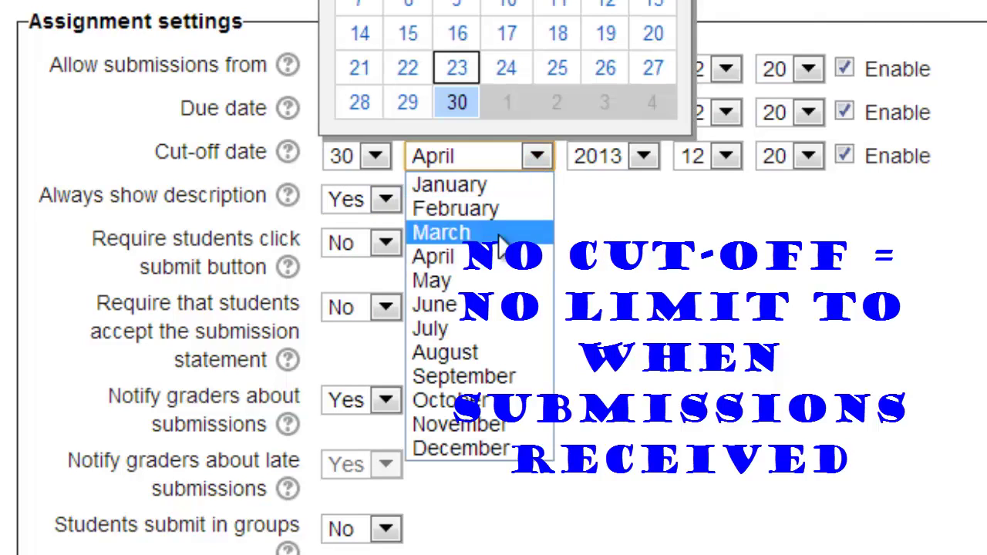
pyautogui.click(436, 282)
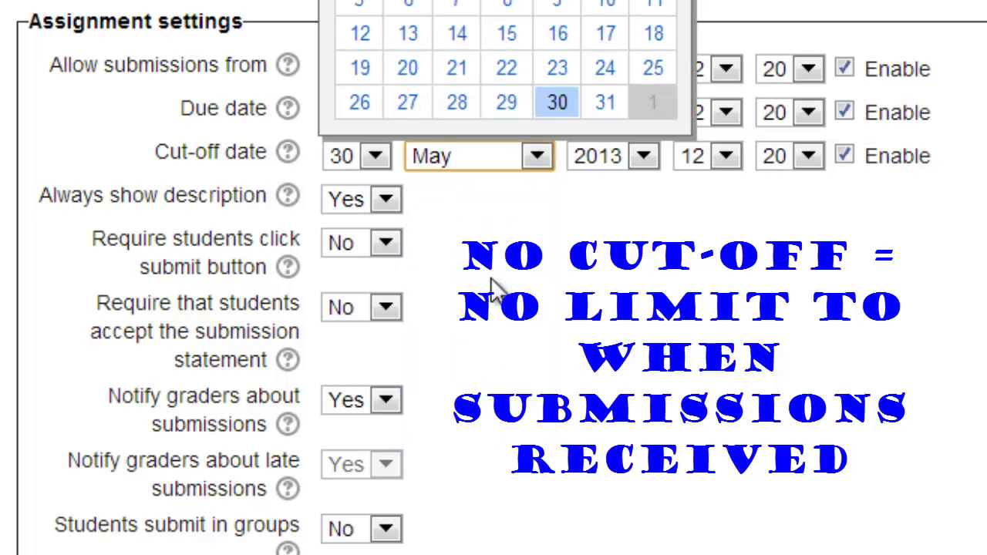
pyautogui.click(375, 157)
pyautogui.scroll(3, 374, 213)
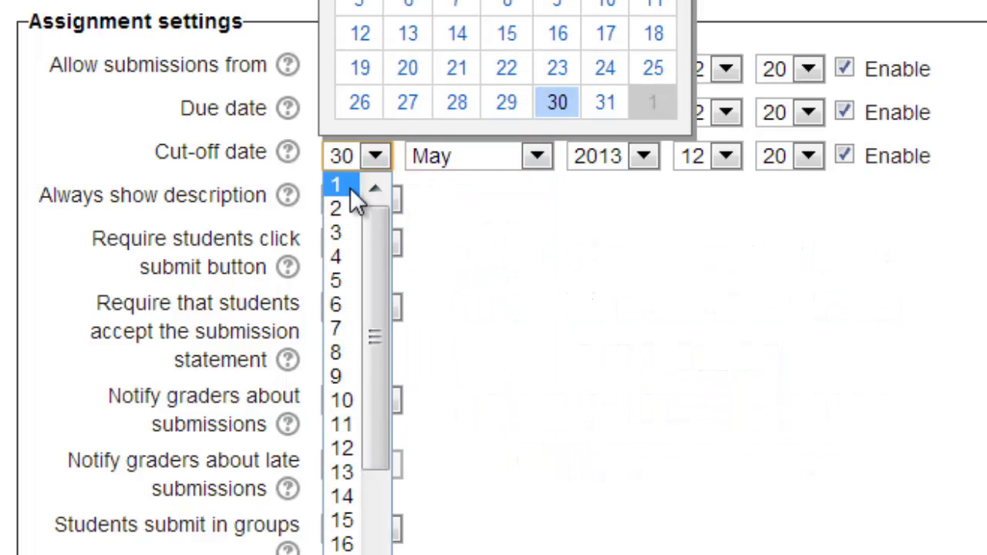
pyautogui.click(355, 189)
pyautogui.click(451, 200)
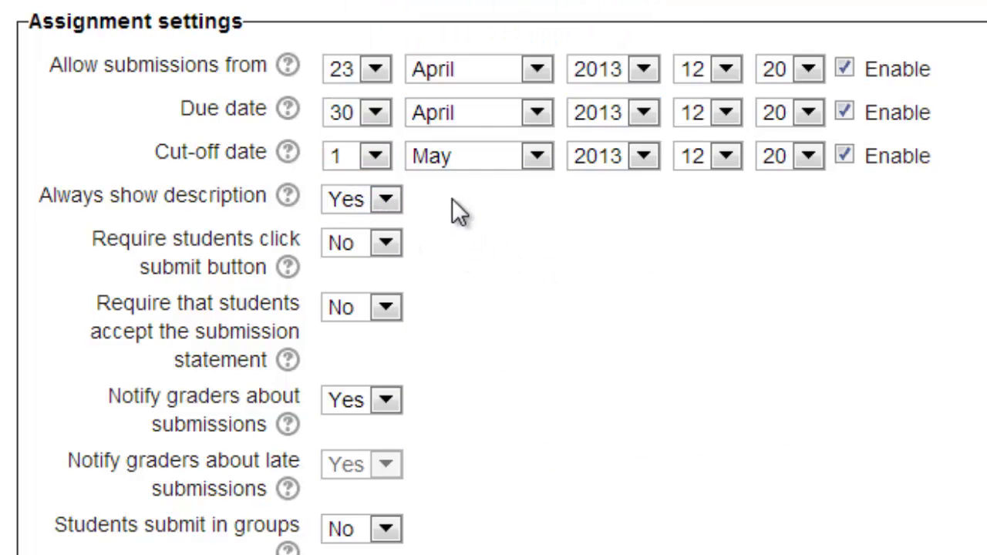
# Require students to use the submit button and to accept the submission statement by setting both options to Yes.
pyautogui.click(385, 244)
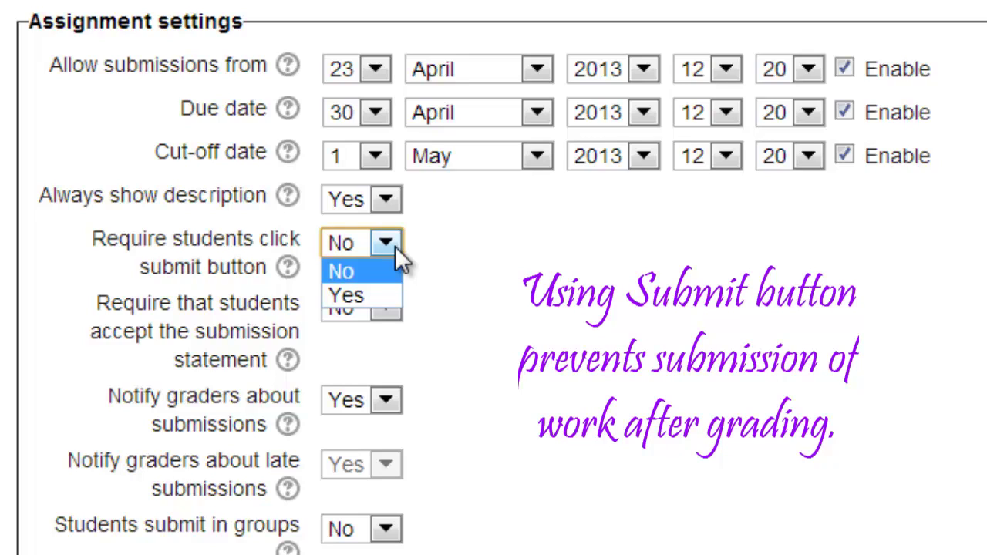
pyautogui.click(379, 295)
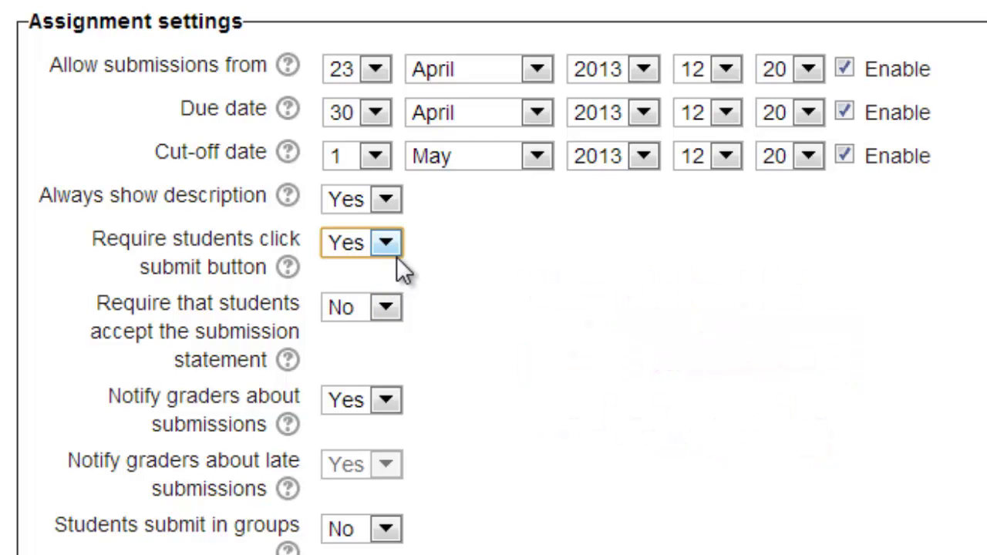
pyautogui.click(391, 307)
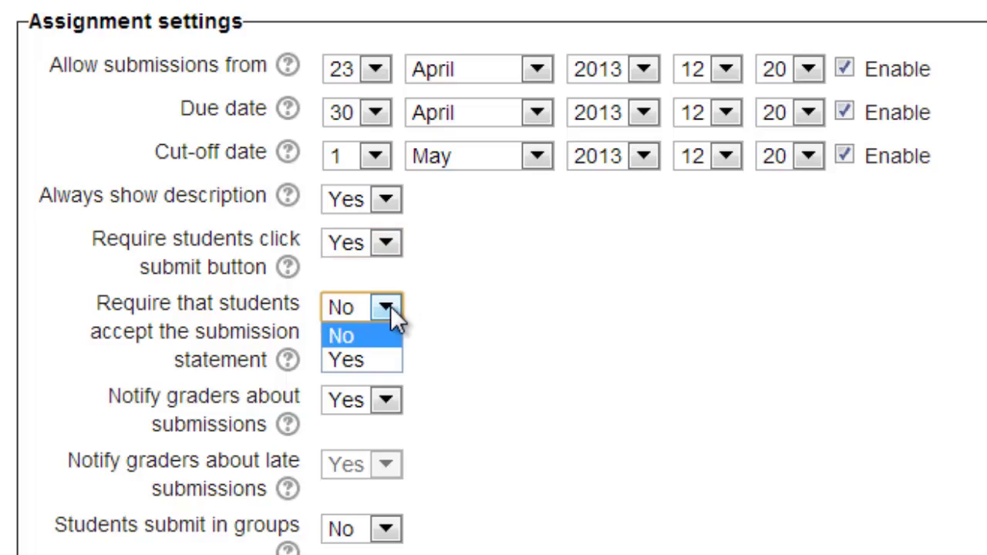
pyautogui.click(388, 360)
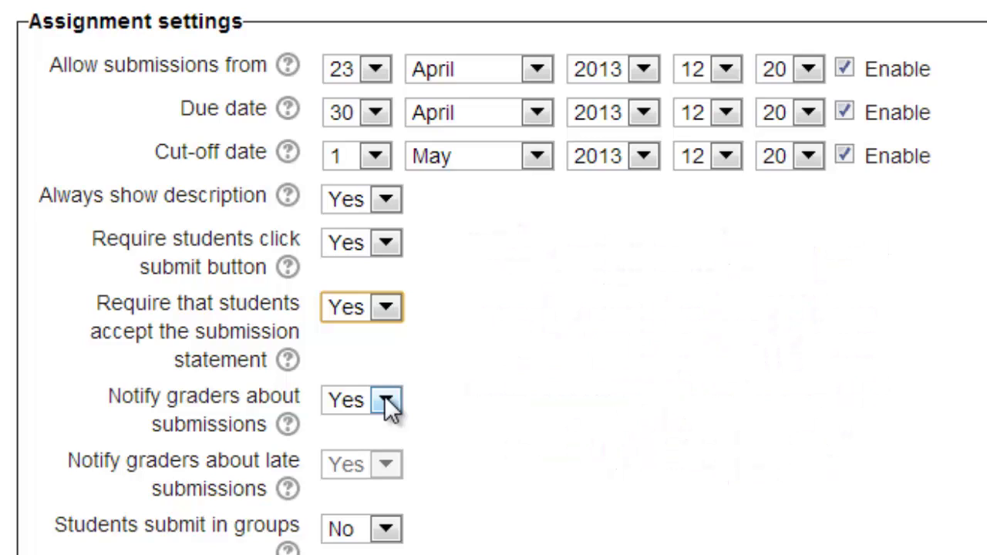
# Set grader notification about submissions to No and check the help text for that option.
pyautogui.click(387, 403)
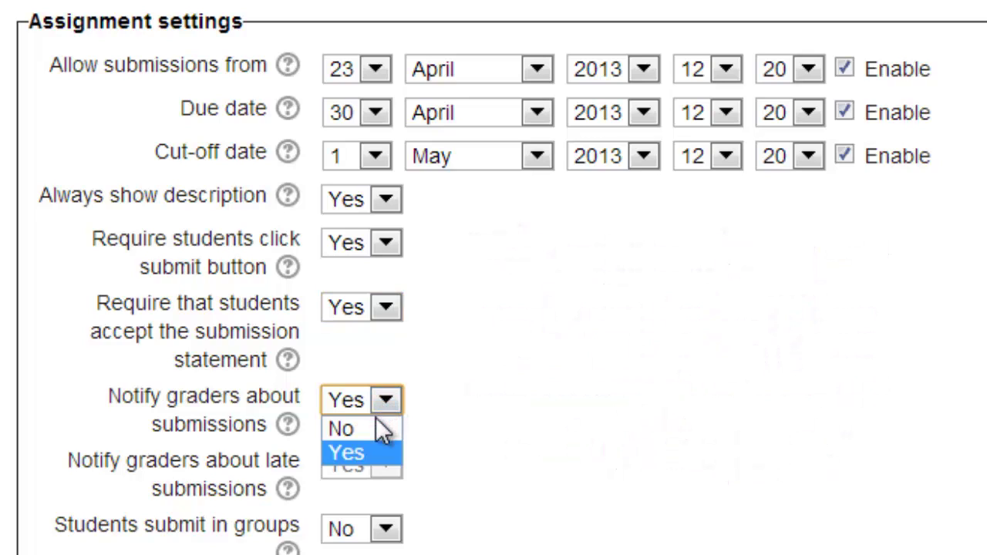
pyautogui.click(382, 434)
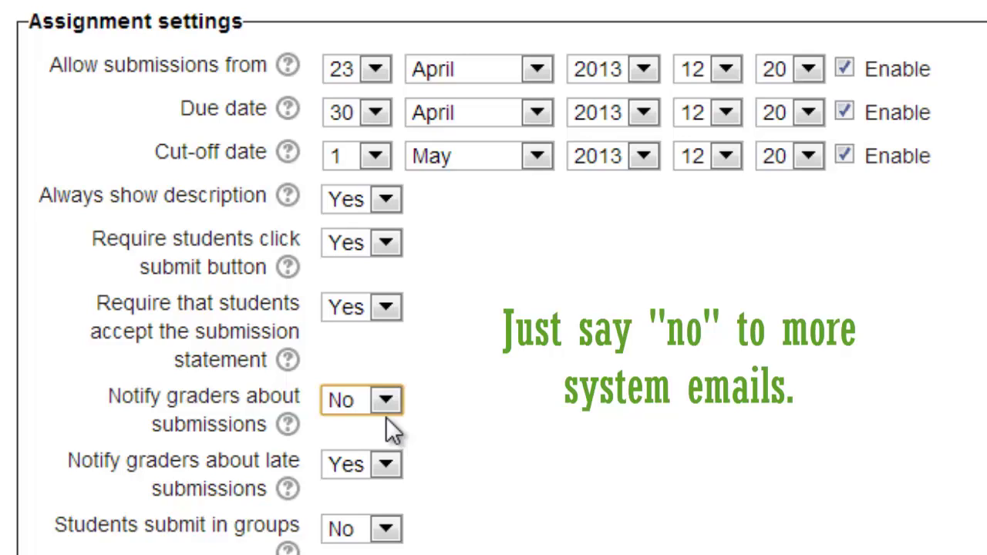
pyautogui.click(287, 426)
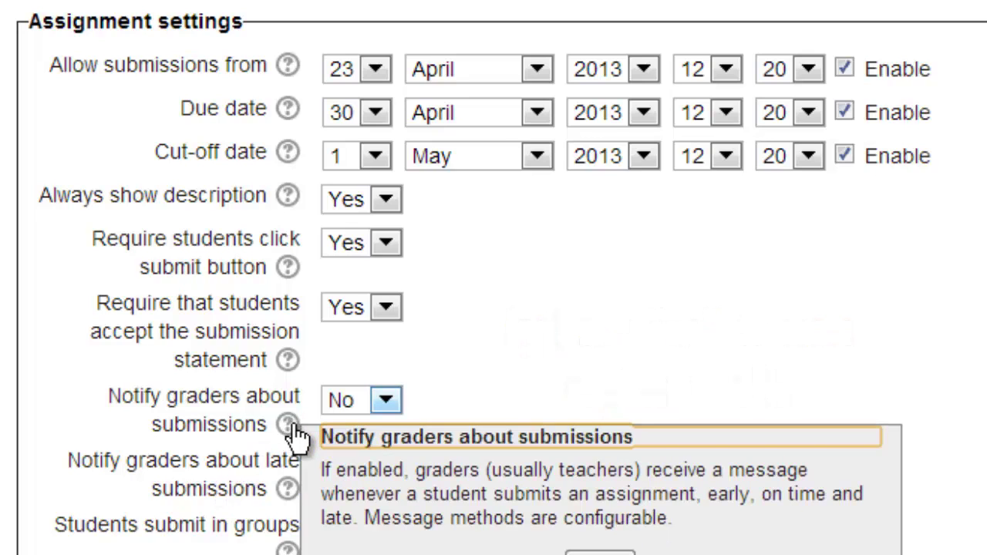
pyautogui.click(601, 553)
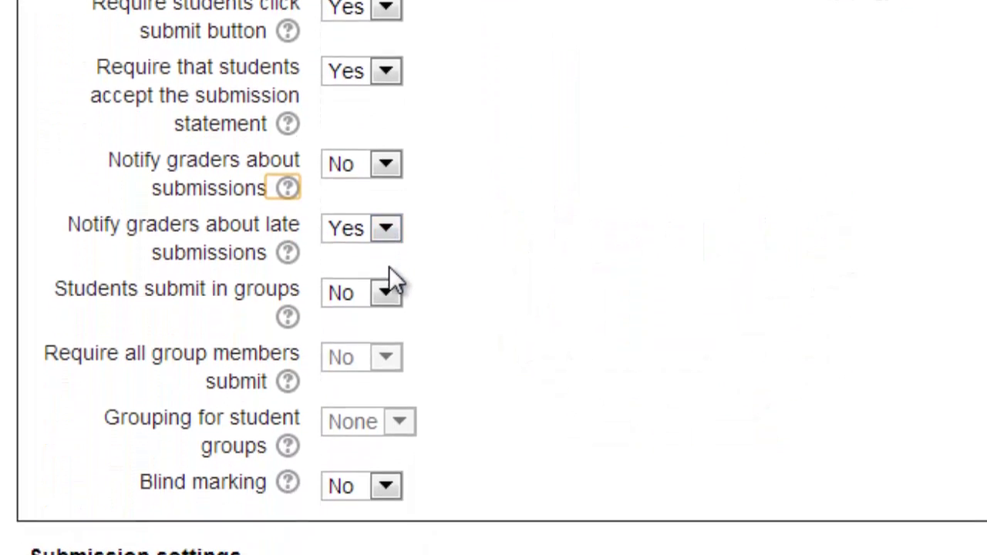
# Try out the group submission setting and view the choices for blind marking.
pyautogui.click(385, 347)
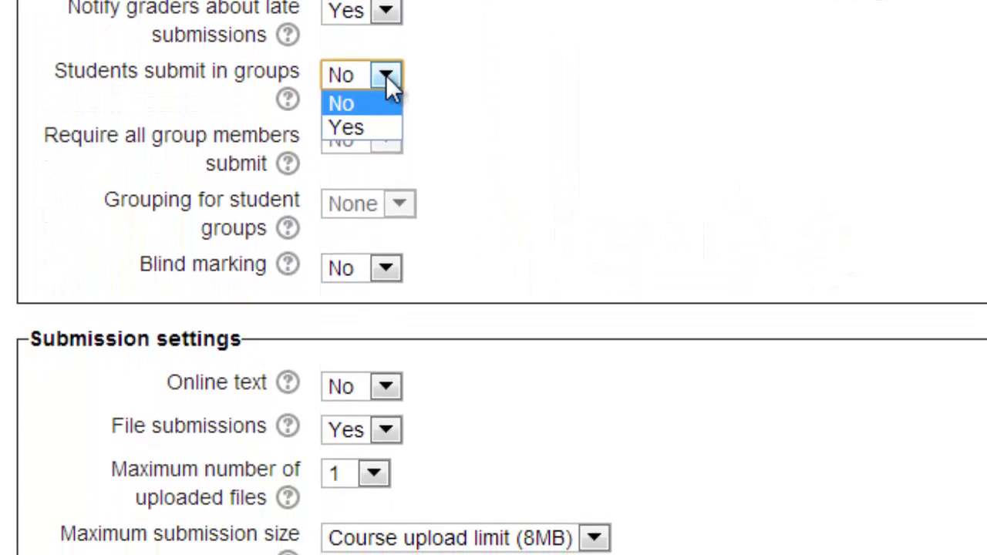
pyautogui.click(385, 129)
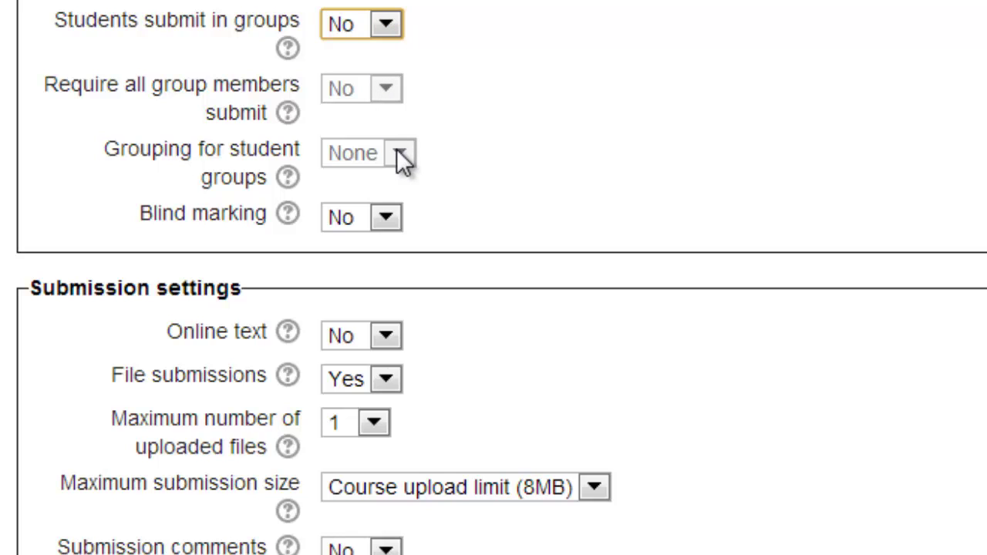
pyautogui.click(389, 215)
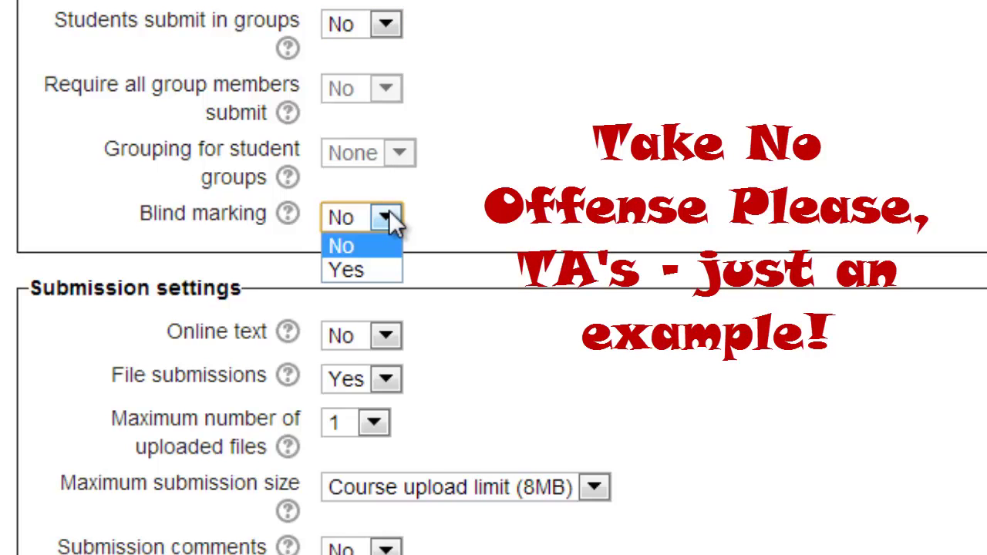
pyautogui.click(389, 214)
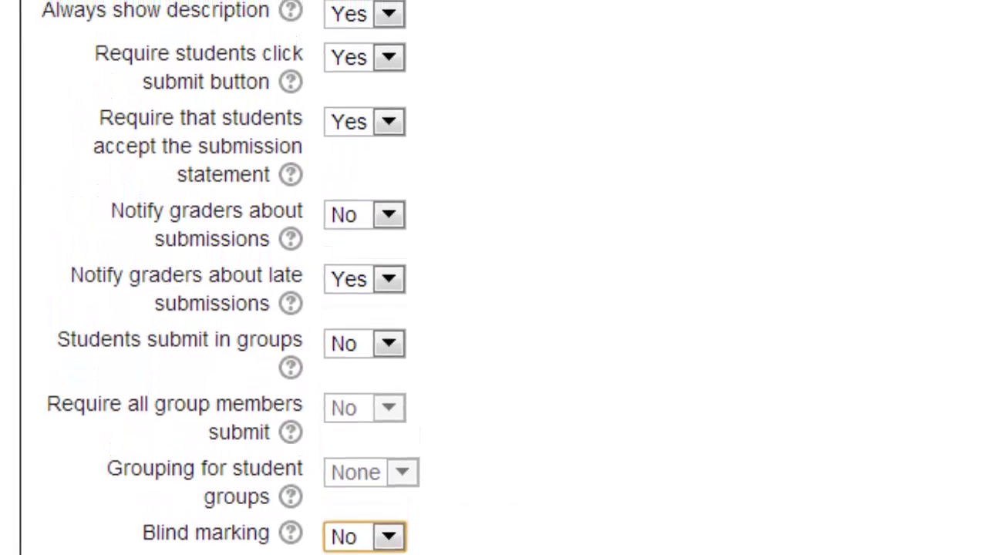
# Try setting online text submissions to Yes and return the option to No.
pyautogui.scroll(-5, 493, 277)
pyautogui.scroll(-2, 494, 278)
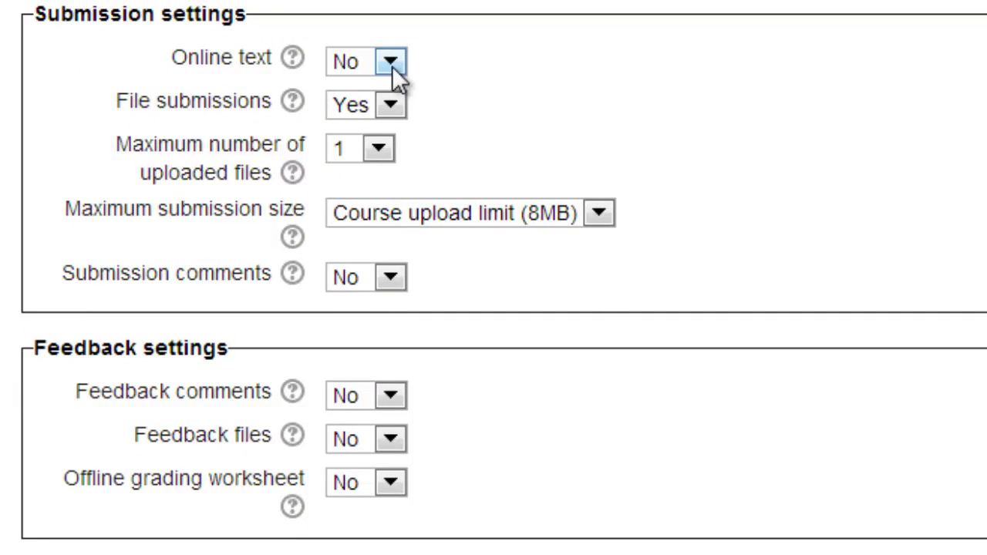
pyautogui.click(392, 63)
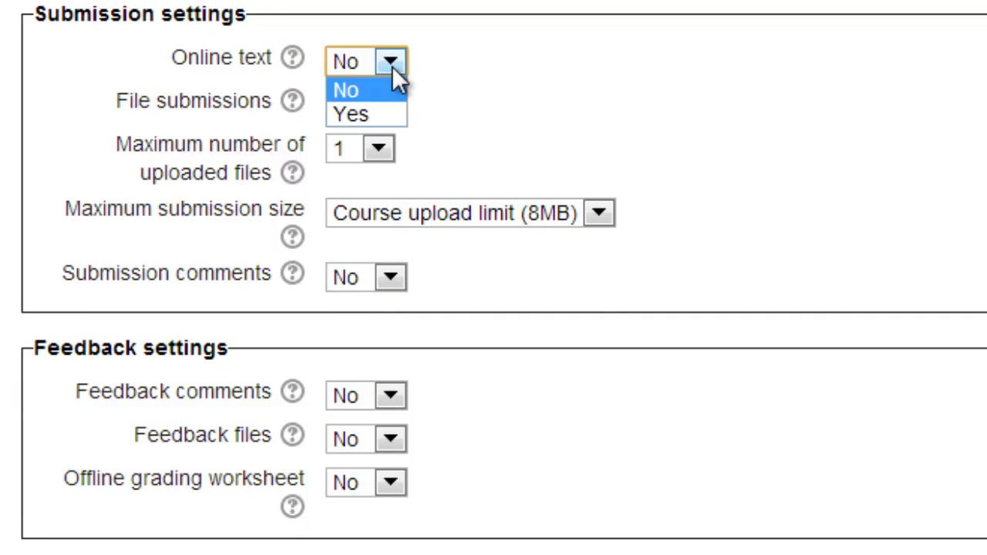
pyautogui.click(396, 118)
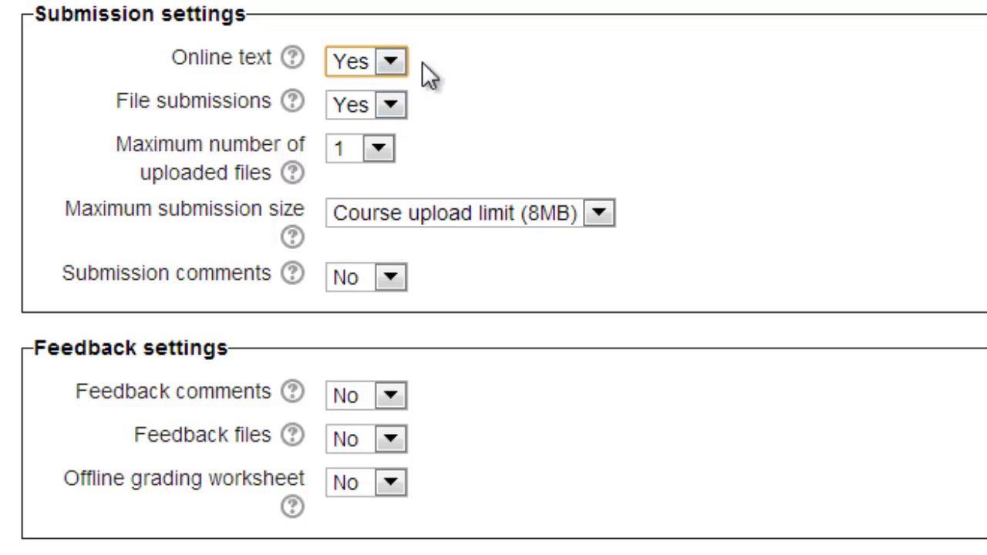
pyautogui.click(404, 61)
pyautogui.click(388, 91)
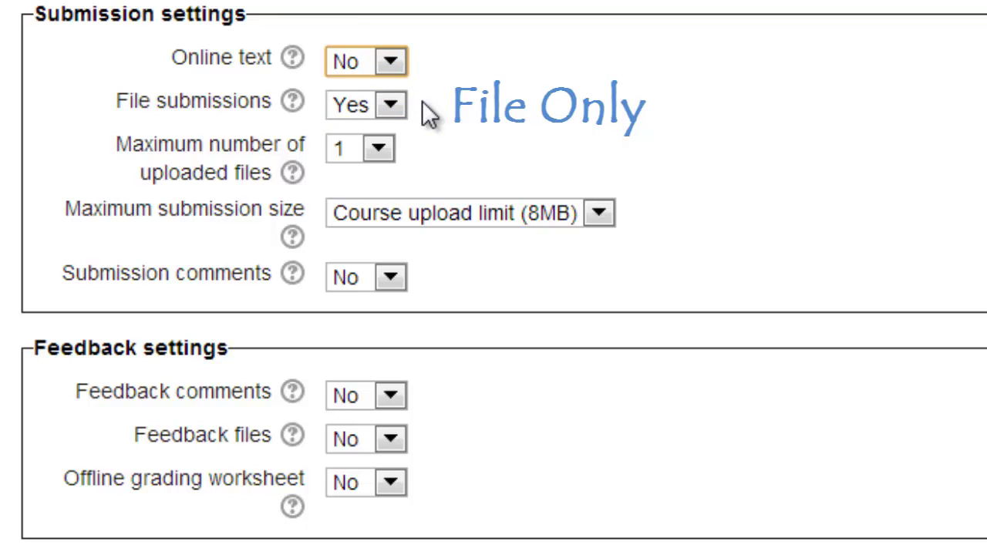
# Set online text submissions to Yes and choose 1 as the maximum number of uploaded files.
pyautogui.click(392, 60)
pyautogui.click(383, 112)
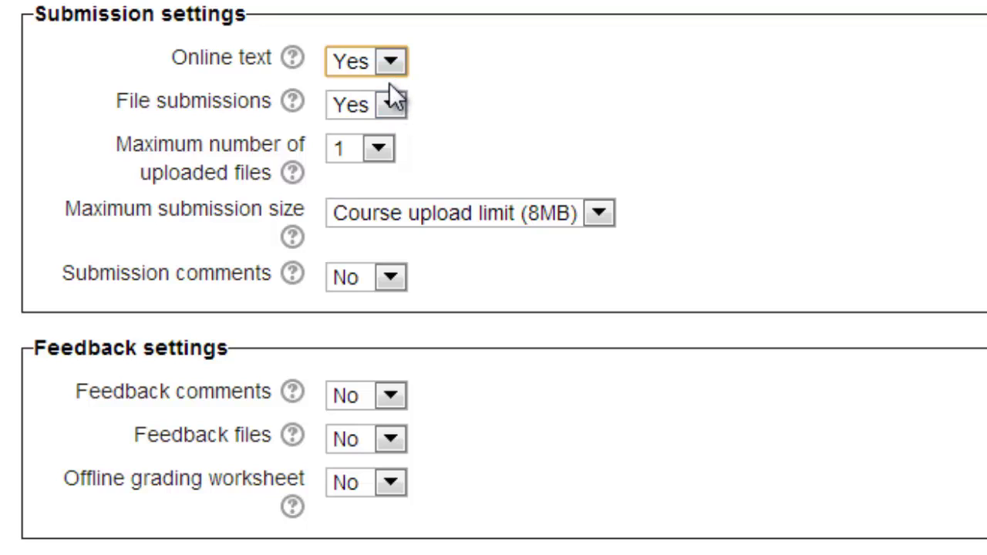
pyautogui.click(380, 150)
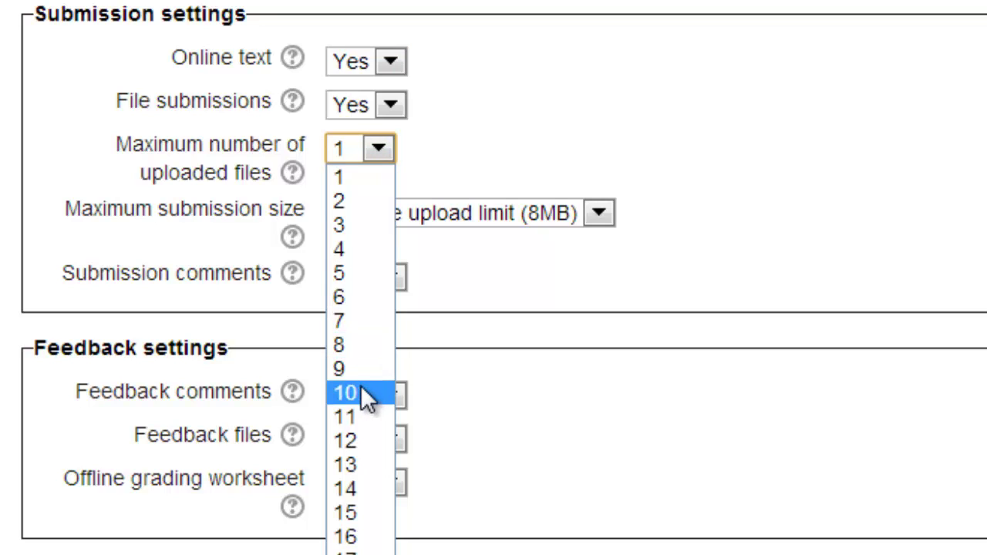
pyautogui.click(368, 183)
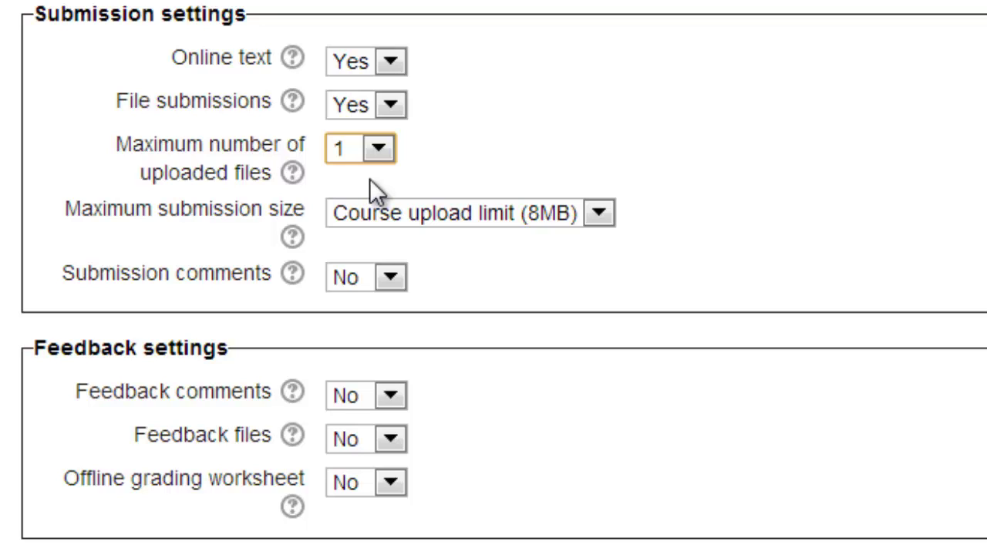
# Choose Course upload limit (8MB) as the maximum submission size and set file submissions to No.
pyautogui.click(600, 214)
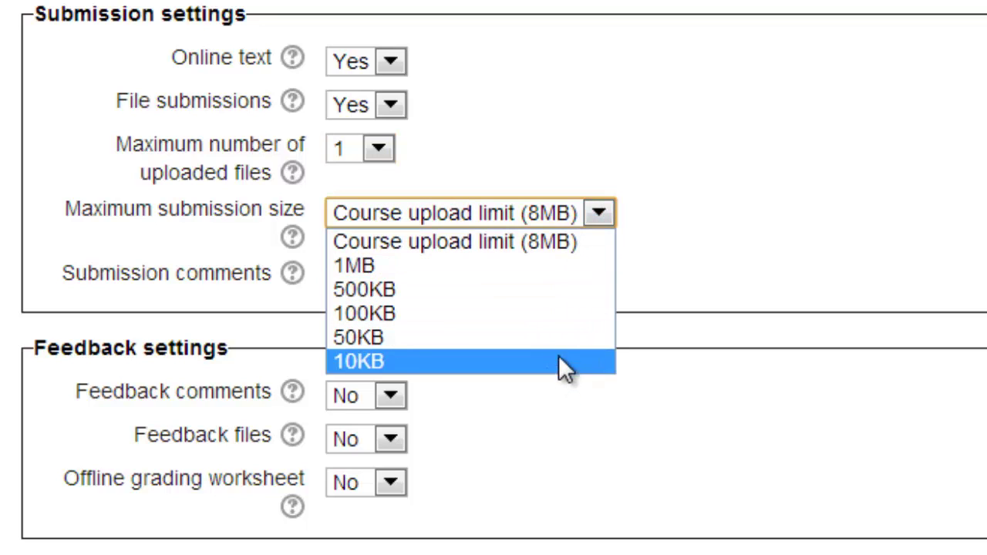
pyautogui.click(556, 243)
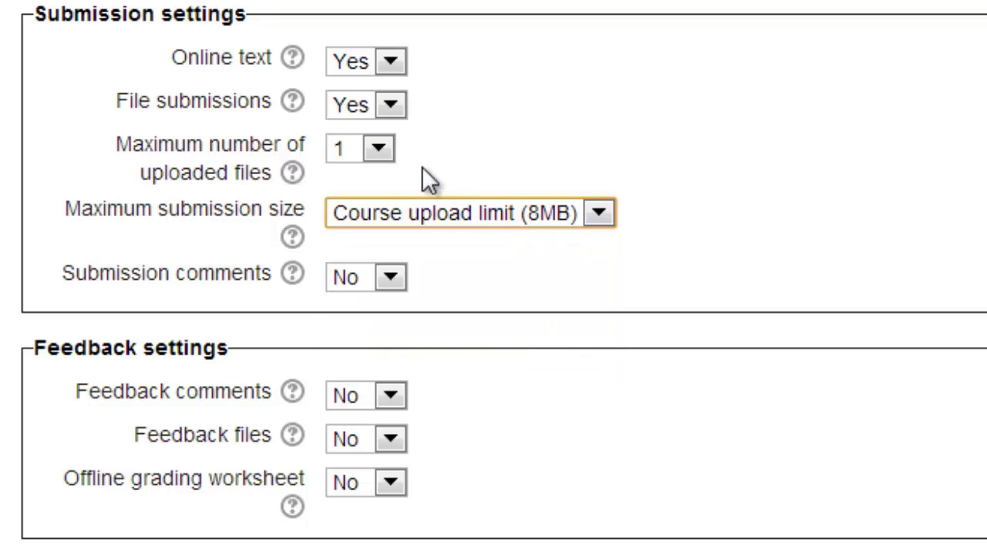
pyautogui.click(389, 106)
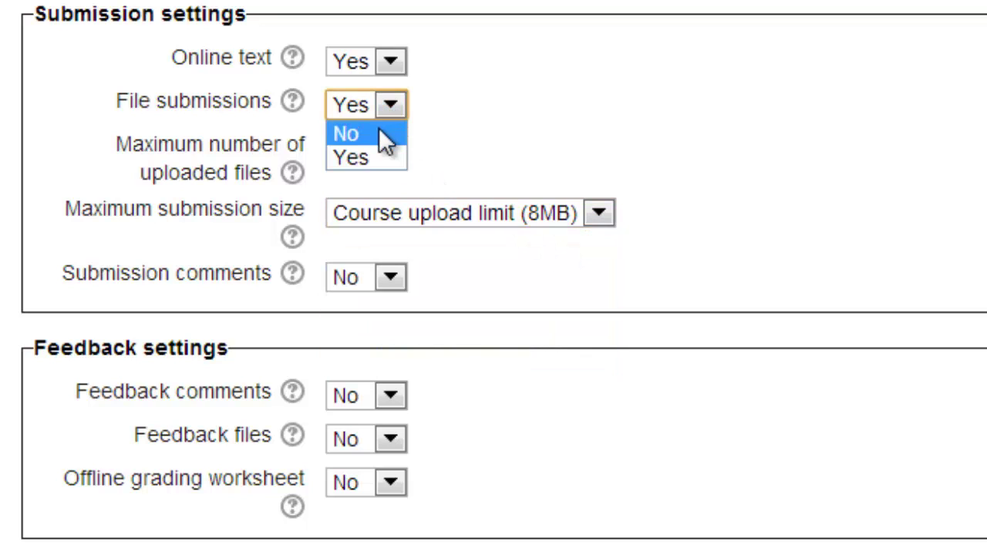
pyautogui.click(378, 130)
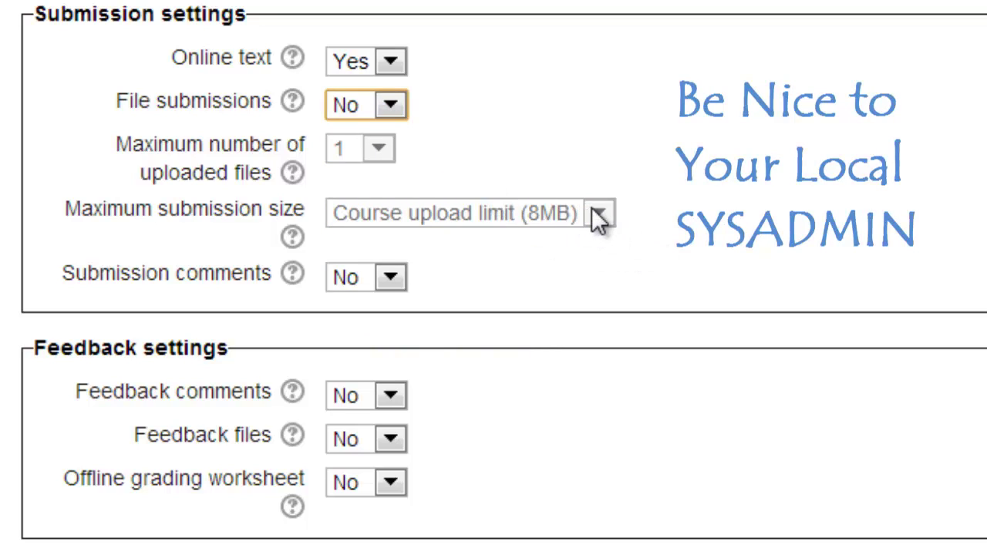
# Set both submission comments and feedback comments to Yes.
pyautogui.click(393, 277)
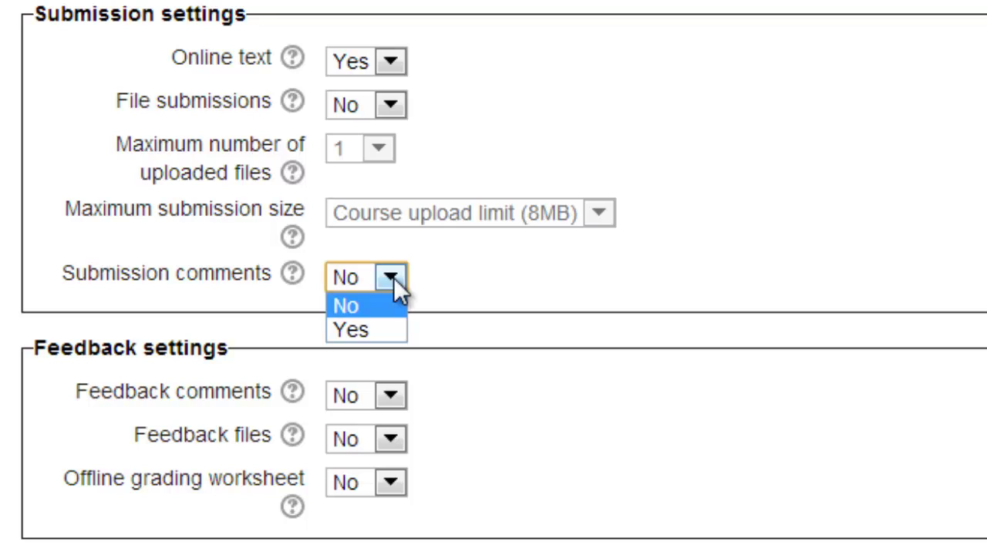
pyautogui.click(386, 333)
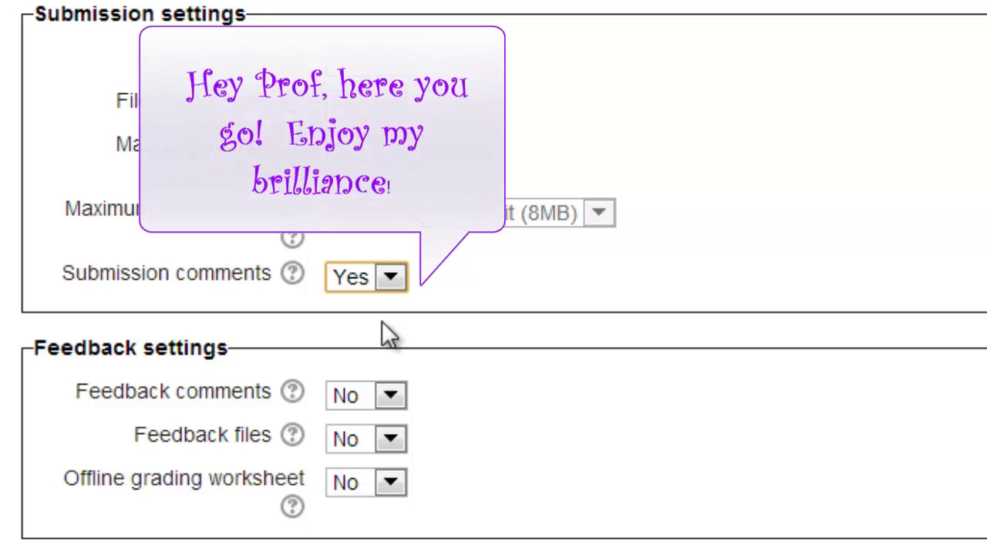
pyautogui.click(392, 396)
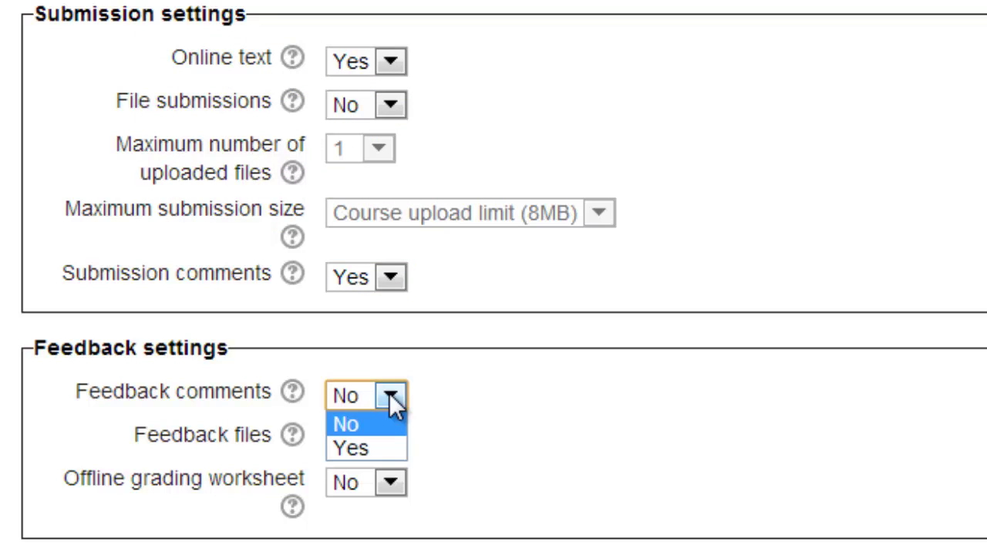
pyautogui.click(378, 443)
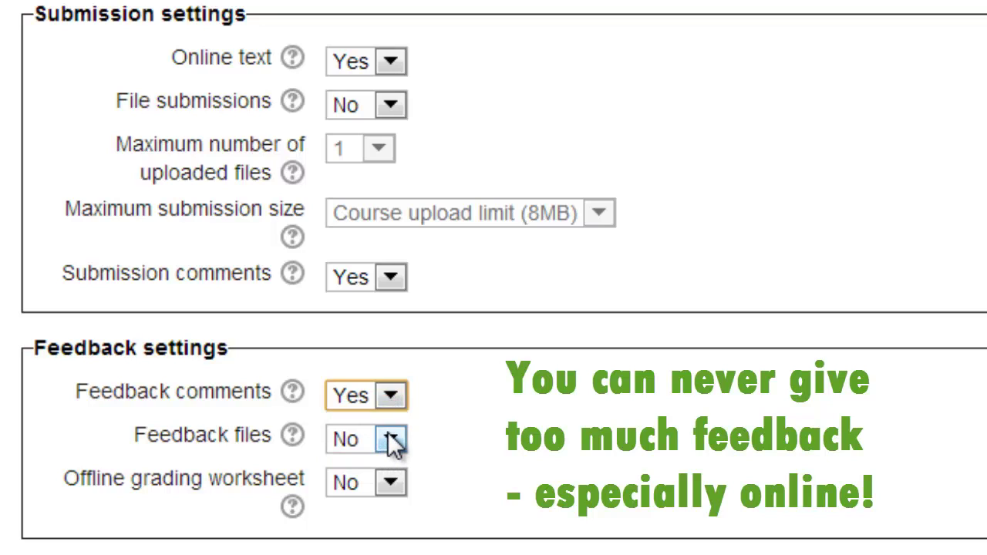
# View the choices for feedback files and the offline grading worksheet, leaving both options at No.
pyautogui.click(392, 441)
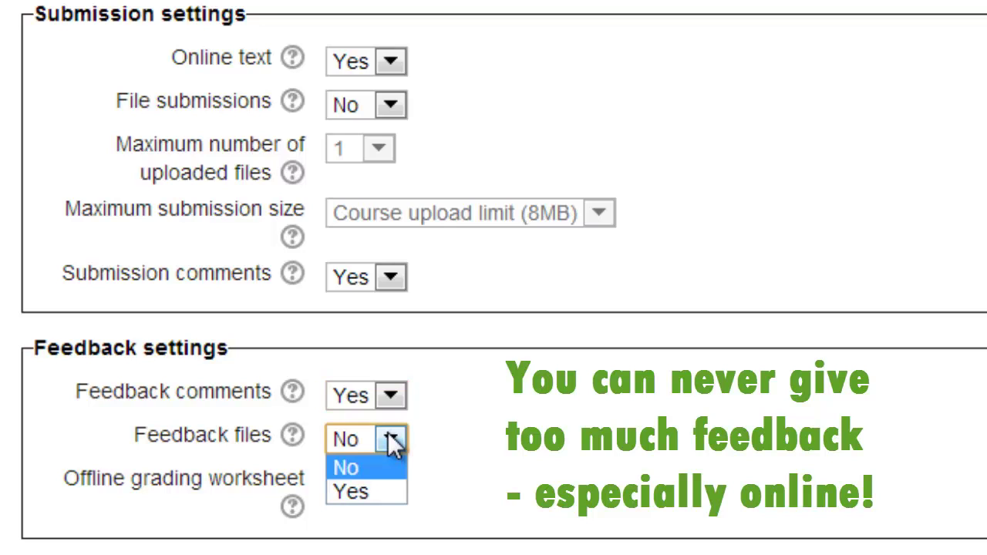
pyautogui.click(391, 441)
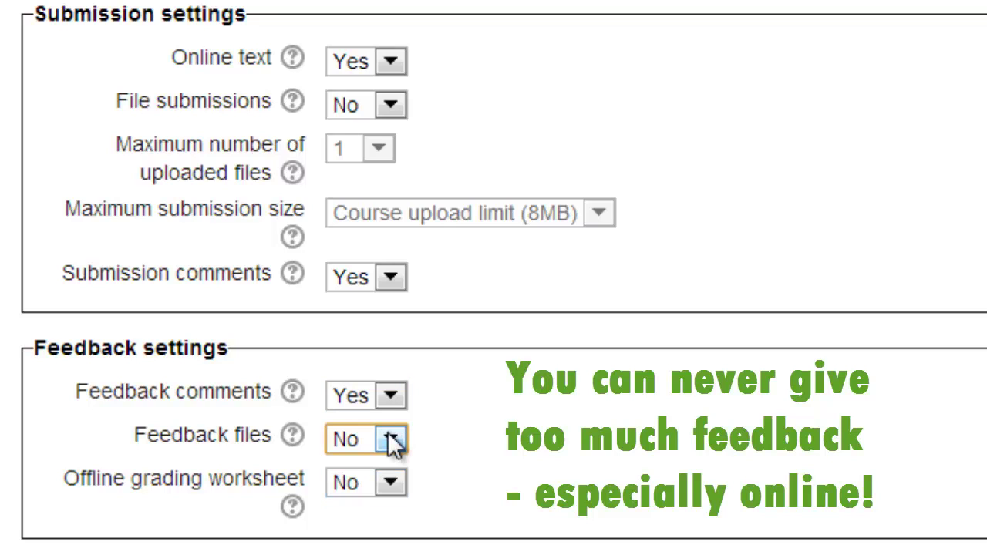
pyautogui.click(392, 484)
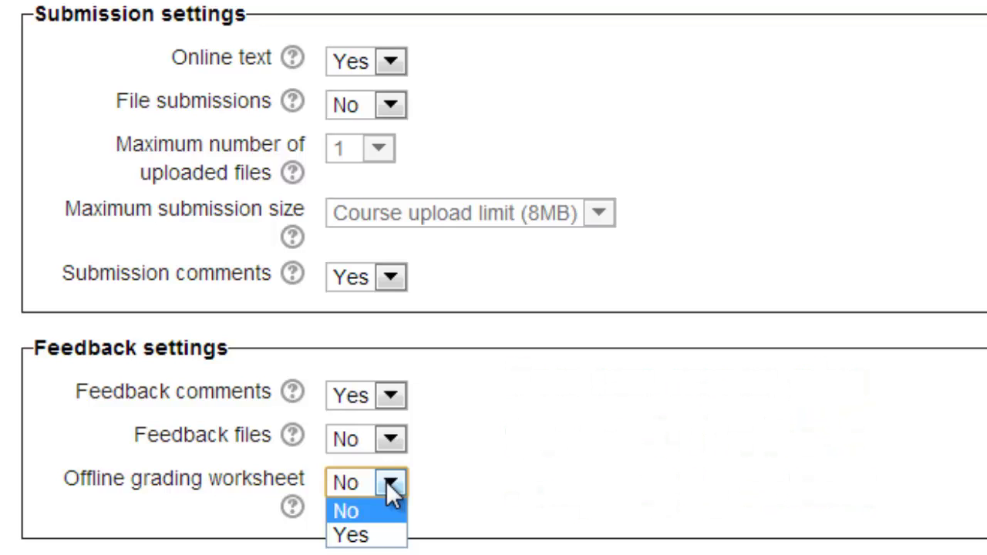
pyautogui.click(386, 481)
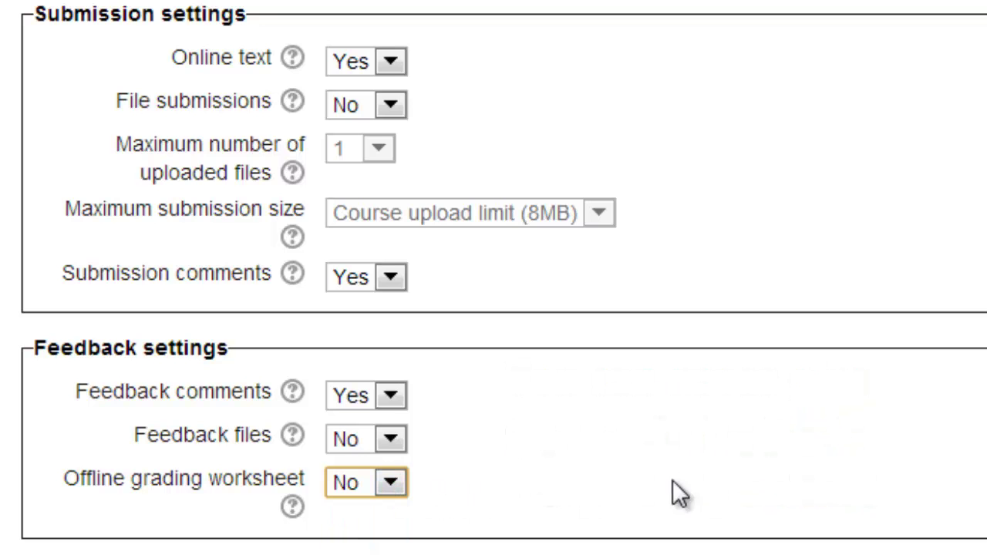
# Review the available scales and point values for the assignment's grade and choose 100.
pyautogui.scroll(-3, 683, 452)
pyautogui.scroll(-5, 494, 278)
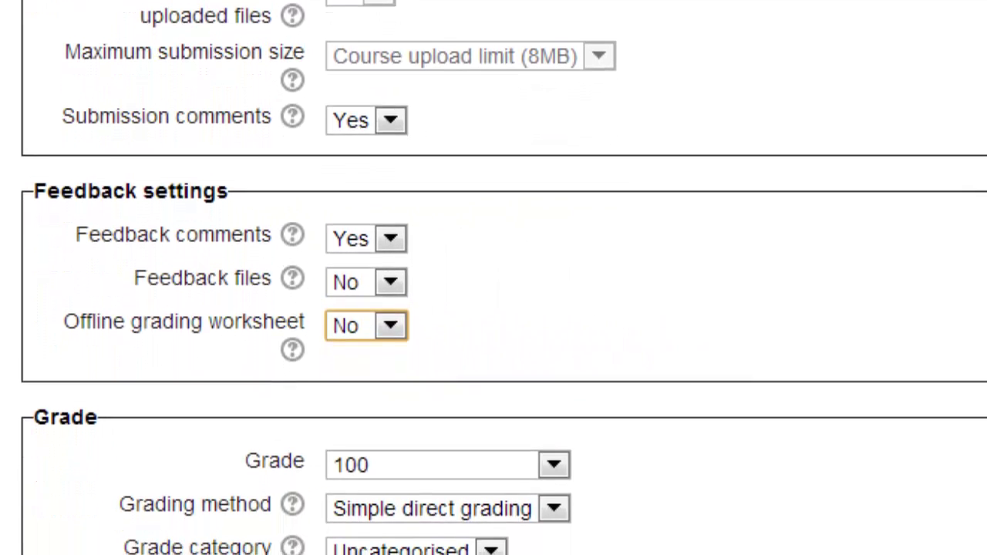
pyautogui.scroll(-3, 494, 277)
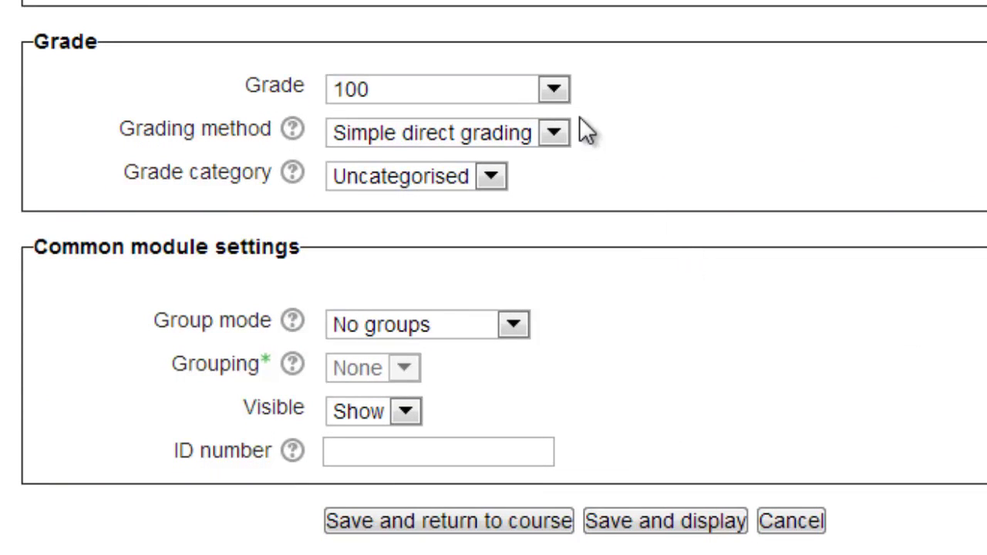
pyautogui.click(554, 91)
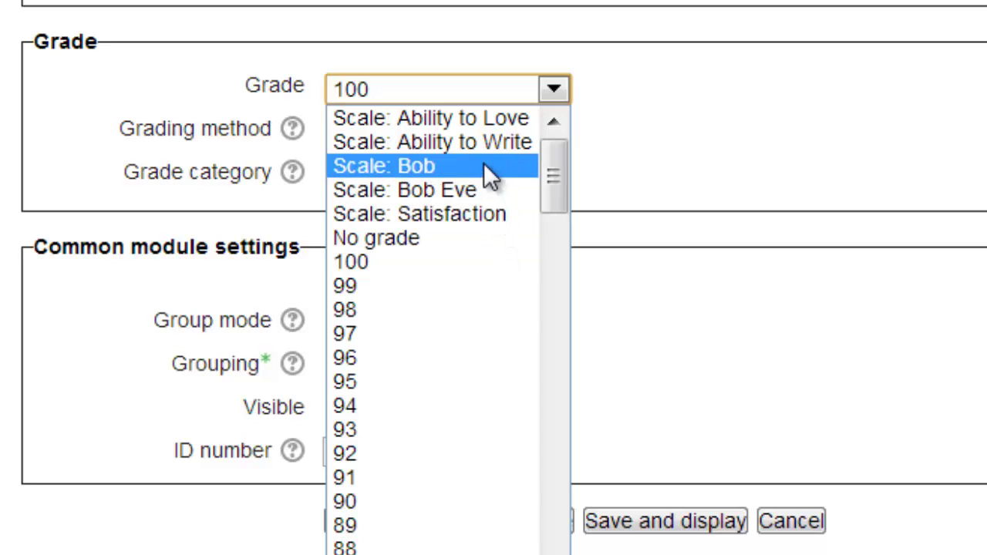
pyautogui.click(508, 262)
# Set the assignment's grading method to Marking guide.
pyautogui.click(554, 136)
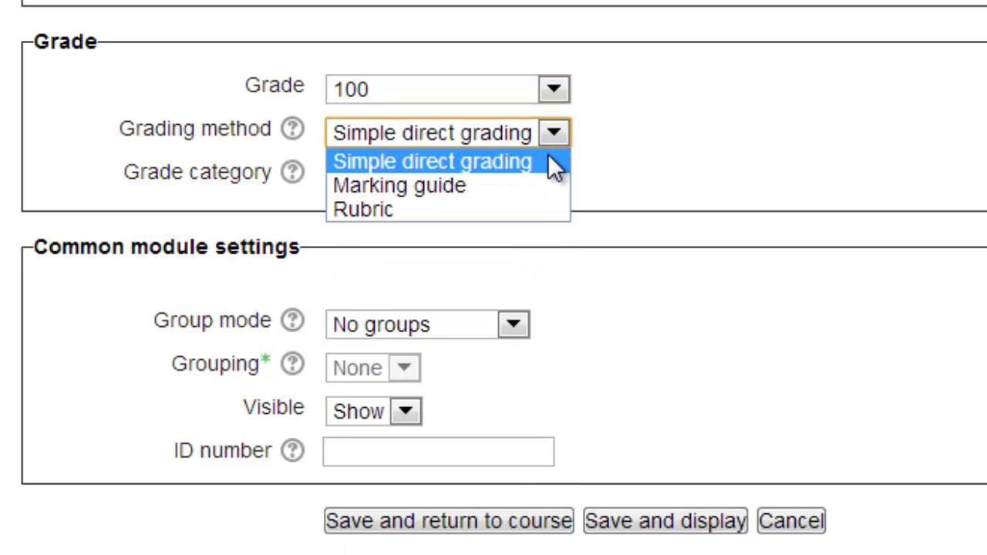
pyautogui.click(543, 188)
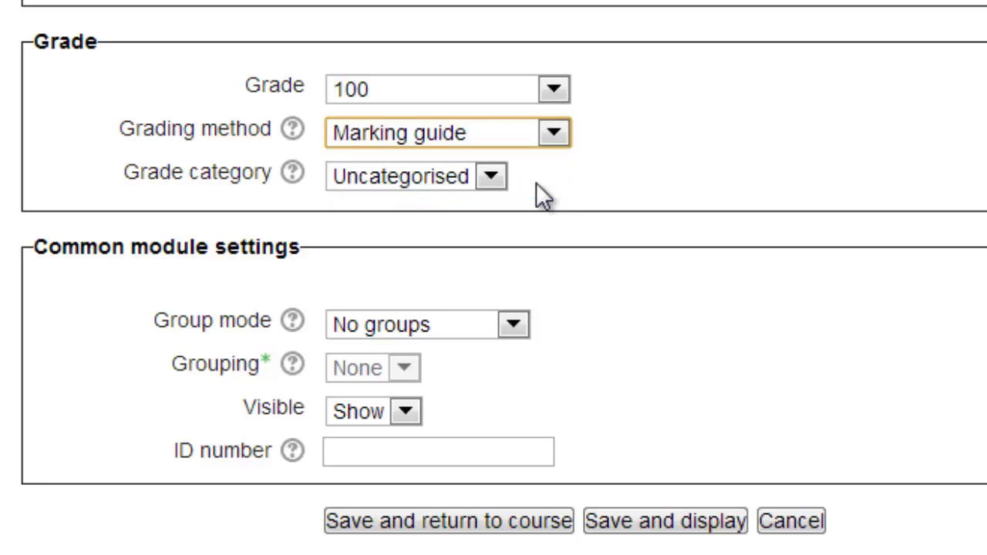
pyautogui.click(551, 143)
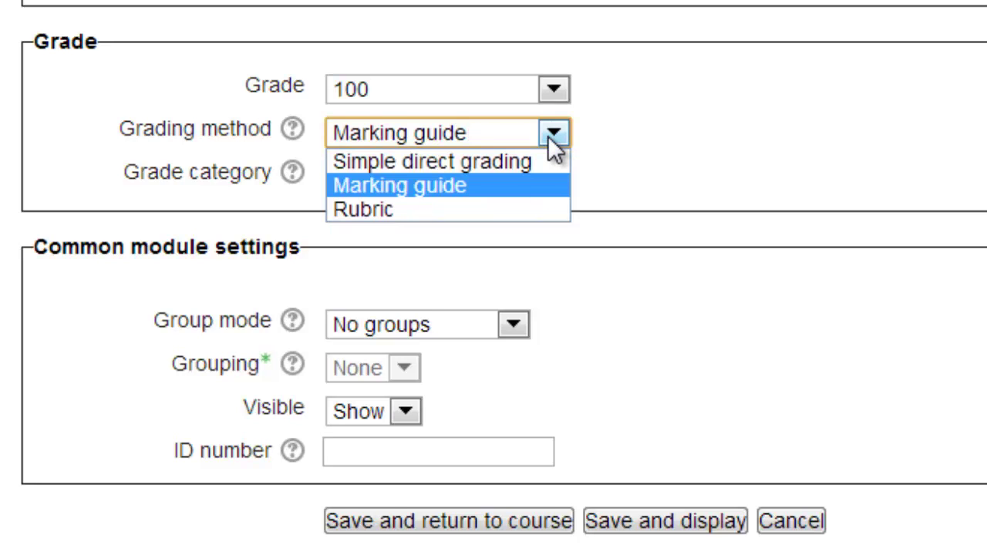
pyautogui.click(546, 199)
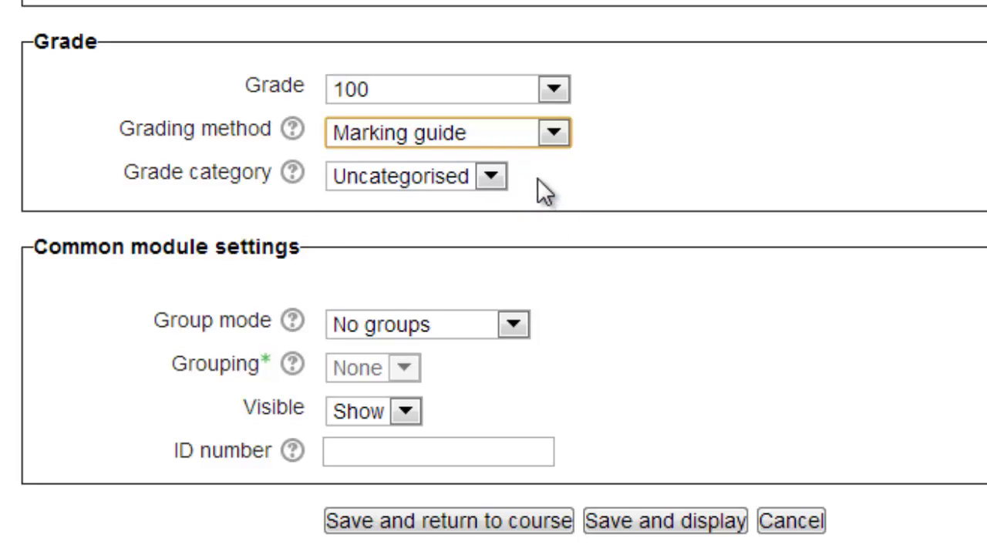
# View the grade category choices, leaving Uncategorised, and choose No groups as the group mode.
pyautogui.click(492, 179)
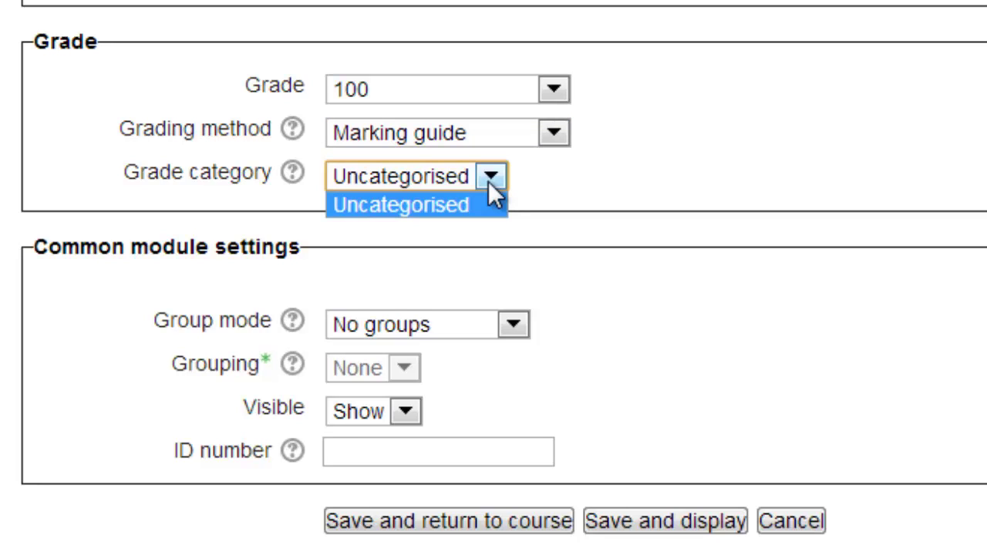
pyautogui.click(490, 181)
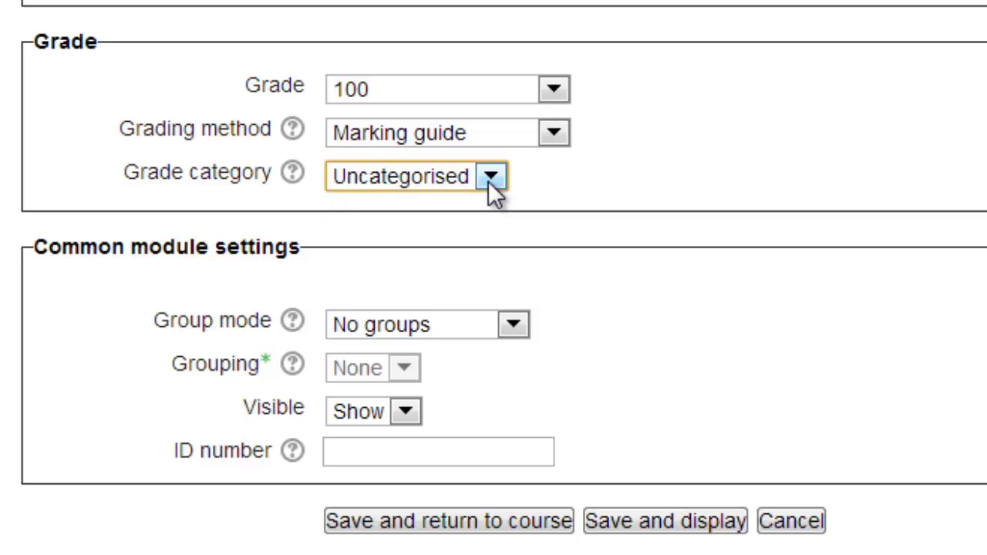
pyautogui.click(514, 324)
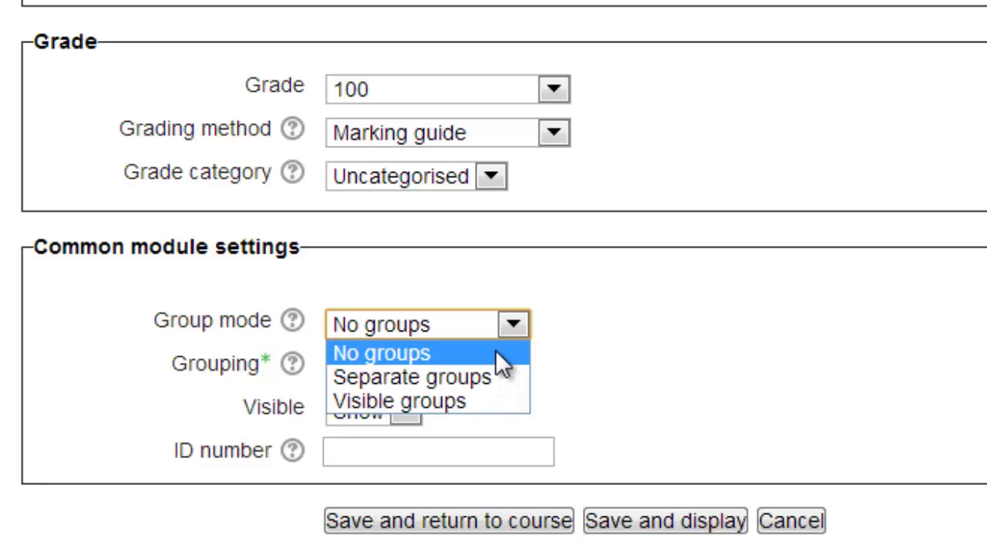
pyautogui.click(502, 360)
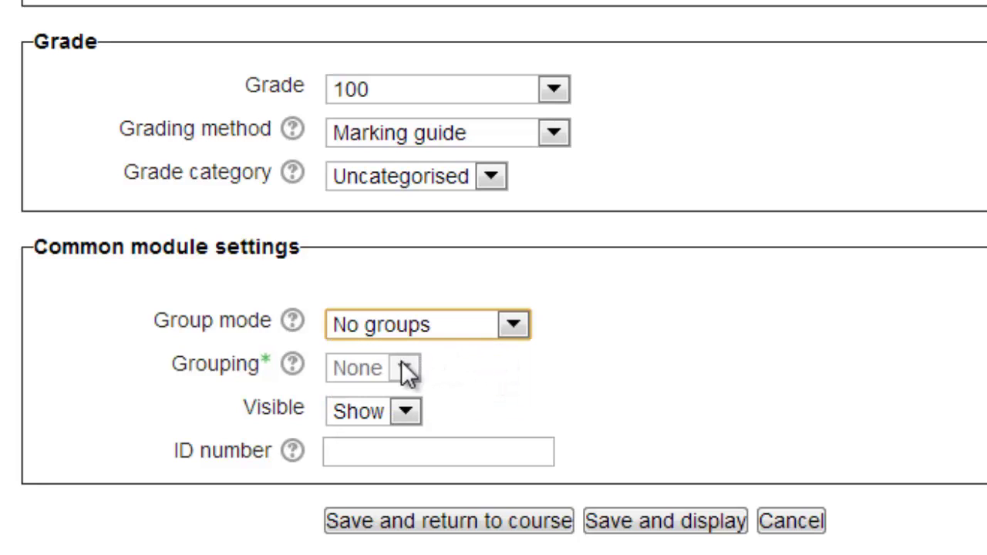
# Keep the assignment's visibility at Show and enter ESSAY1 as its ID number.
pyautogui.click(406, 412)
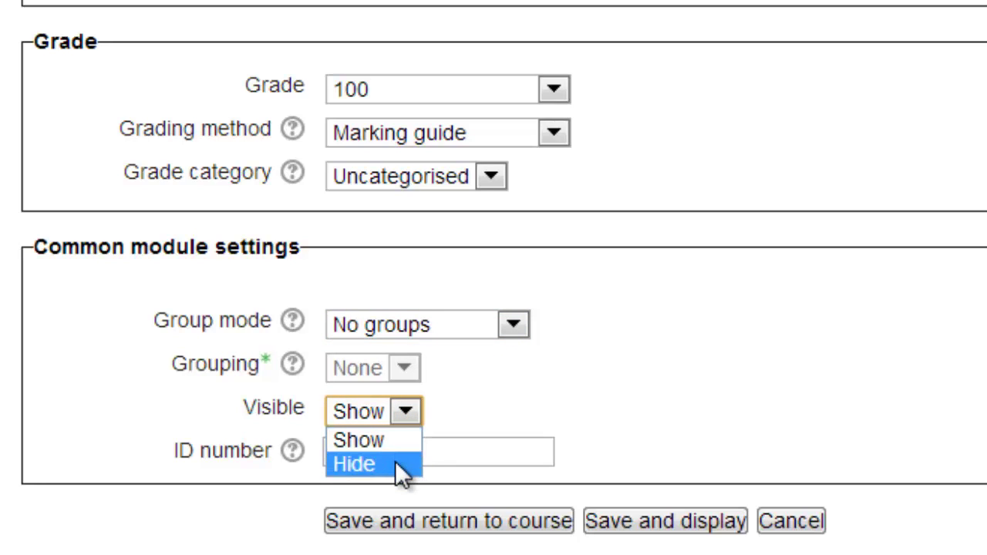
pyautogui.click(395, 438)
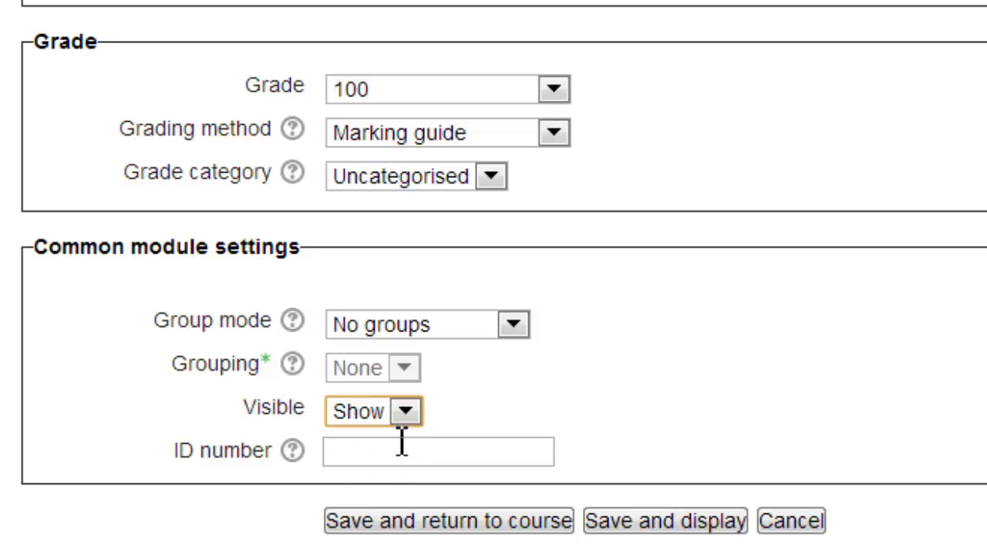
pyautogui.click(399, 451)
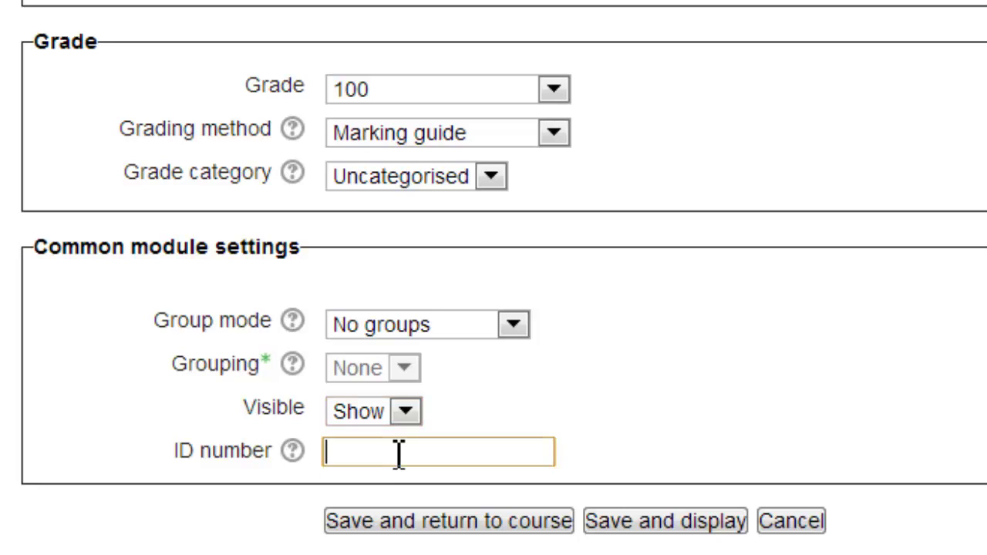
pyautogui.write('ESSAY')
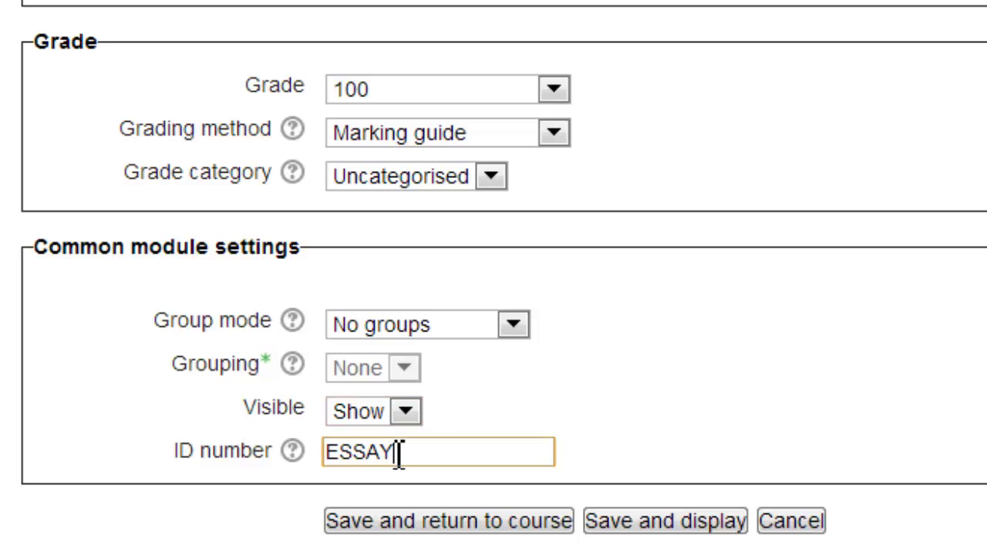
pyautogui.write('1')
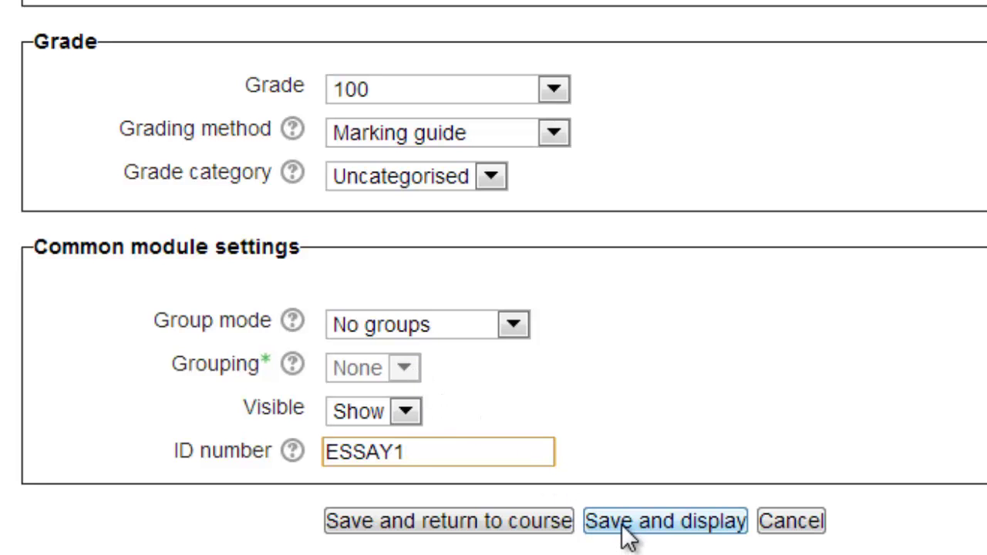
# Set the assignment's grading method to Simple direct grading.
pyautogui.click(596, 526)
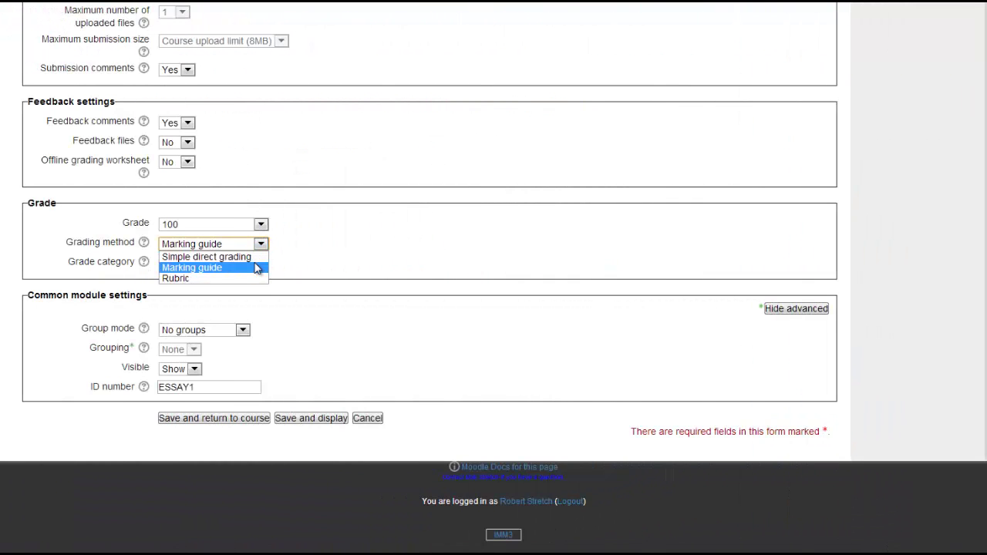
pyautogui.press('Up')
pyautogui.press('Return')
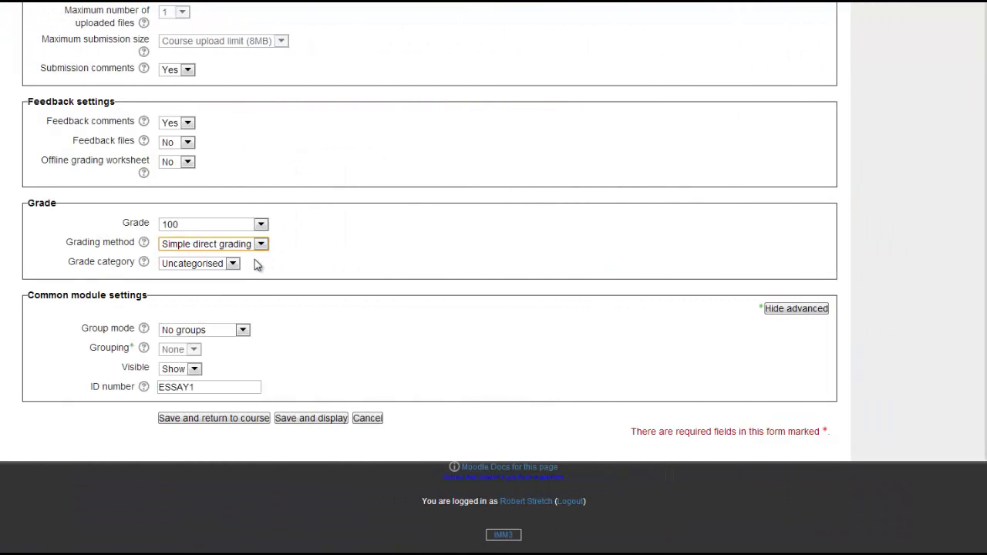
# Save the assignment and open The Essential Online Cat Video from the course page.
pyautogui.click(300, 424)
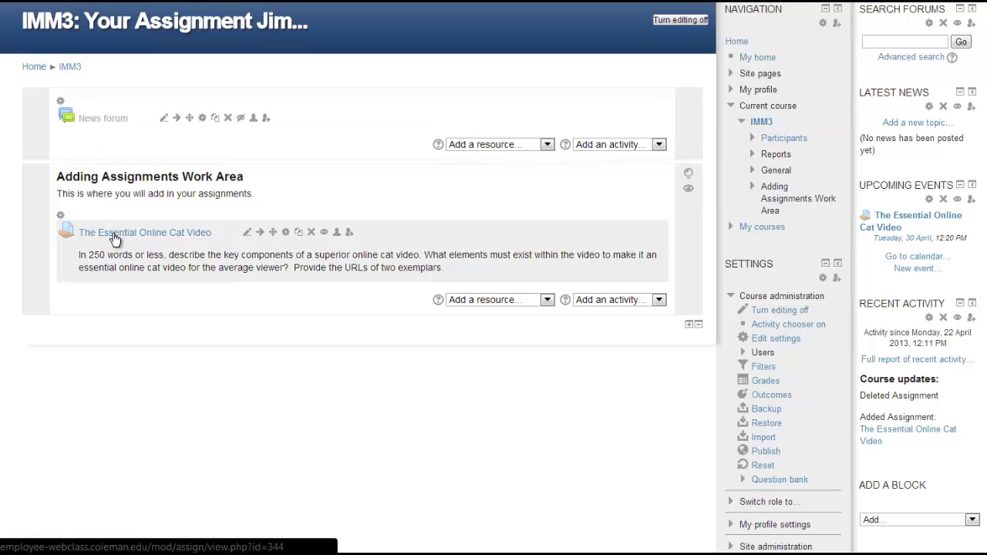
pyautogui.click(114, 239)
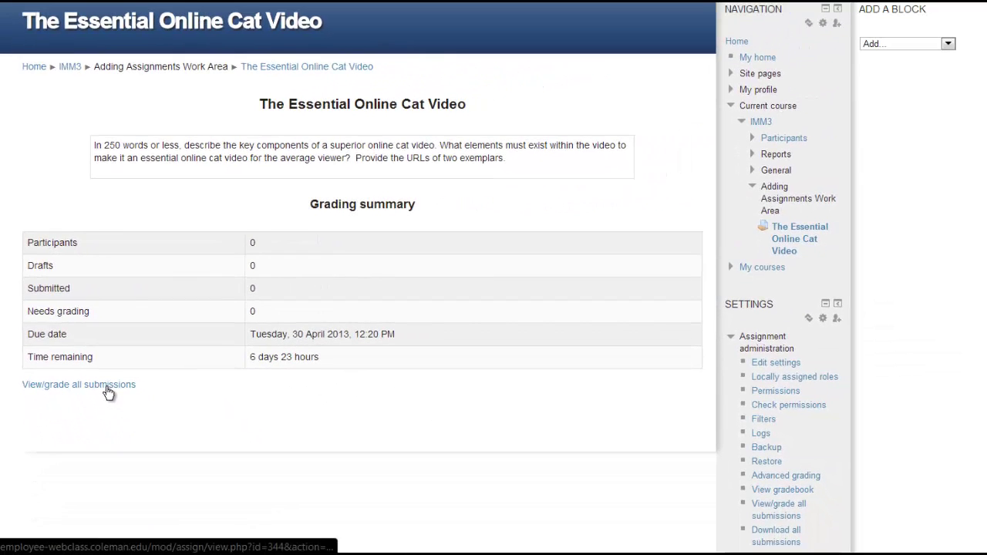
# View the grading page for all submissions of The Essential Online Cat Video and return to the IMM3 course.
pyautogui.click(127, 420)
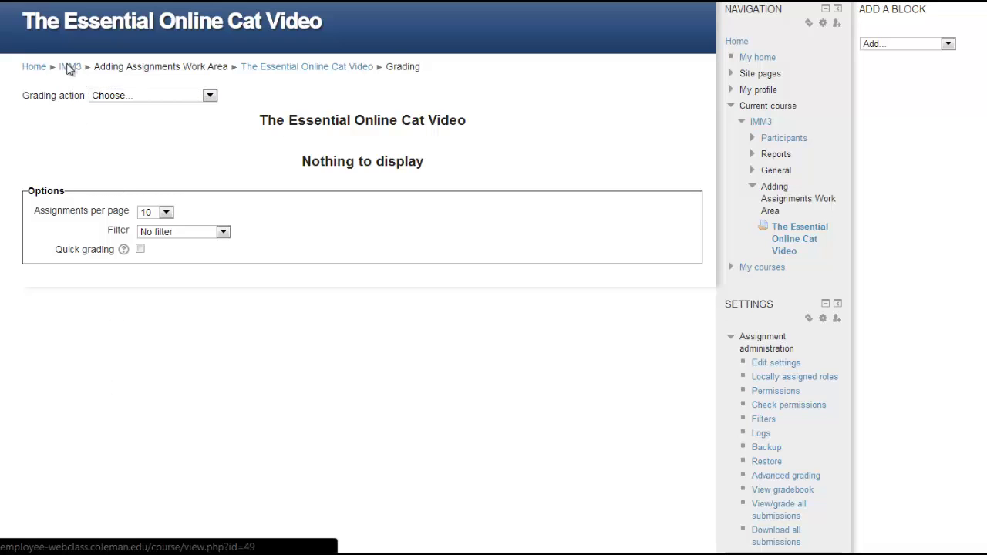
pyautogui.click(68, 68)
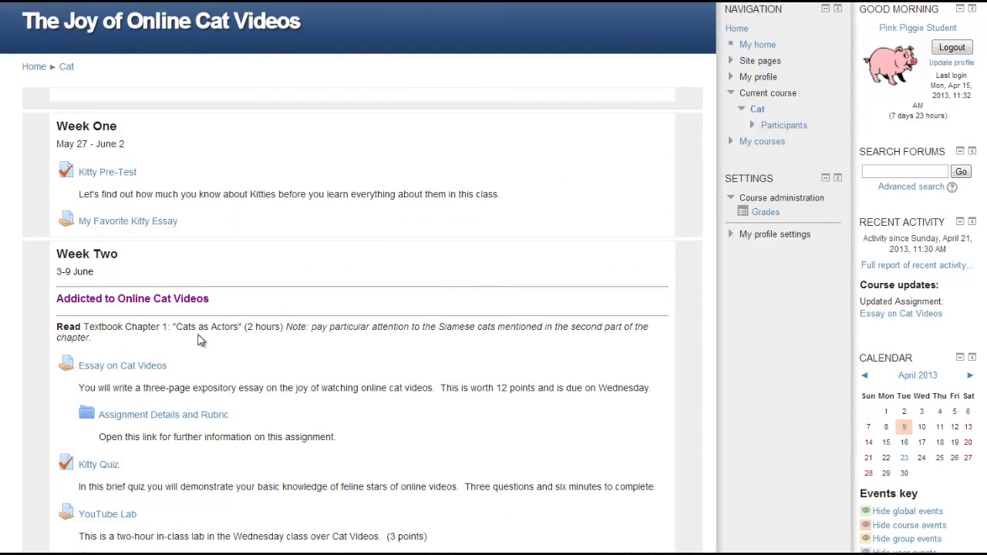
# As the student, add and save the online text "I like cat videos, but pig videos are far superior!" as the Essay on Cat Videos submission.
pyautogui.click(151, 369)
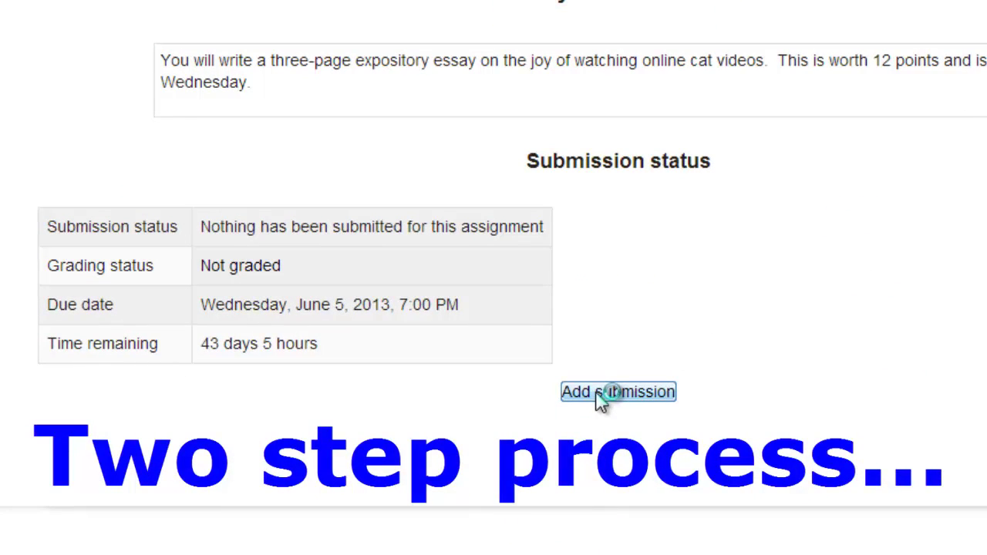
pyautogui.click(360, 340)
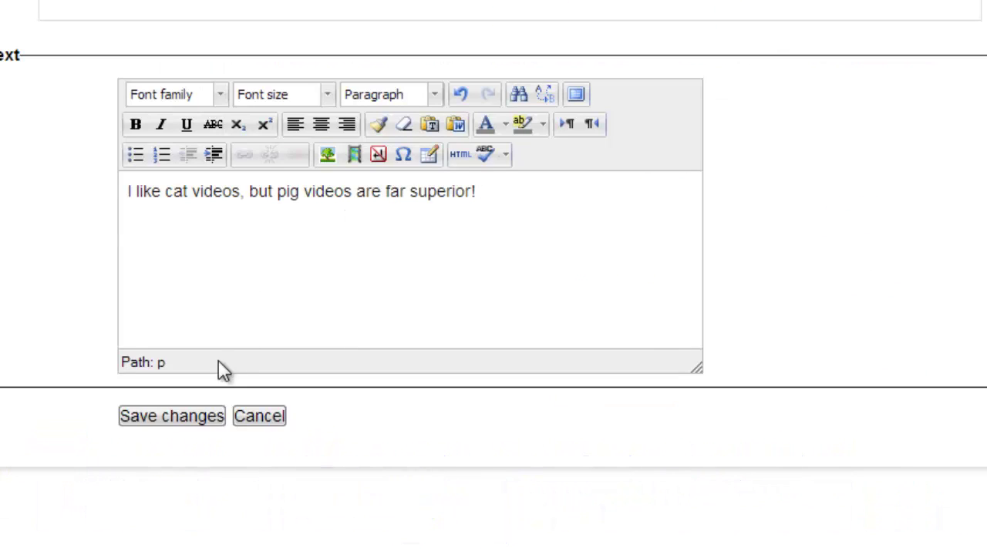
pyautogui.click(177, 427)
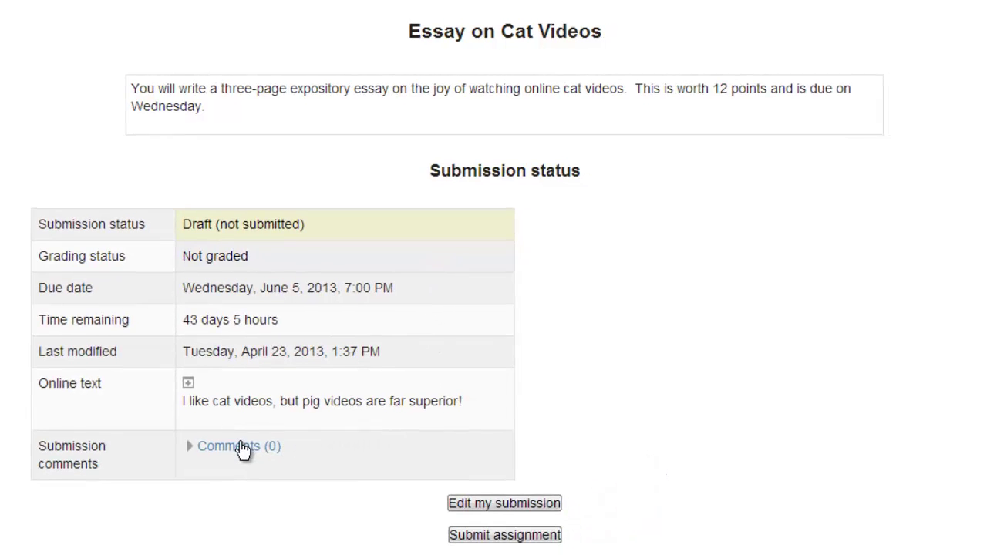
# Try to add the submission comment "Here you go prof!" to the draft essay.
pyautogui.click(239, 447)
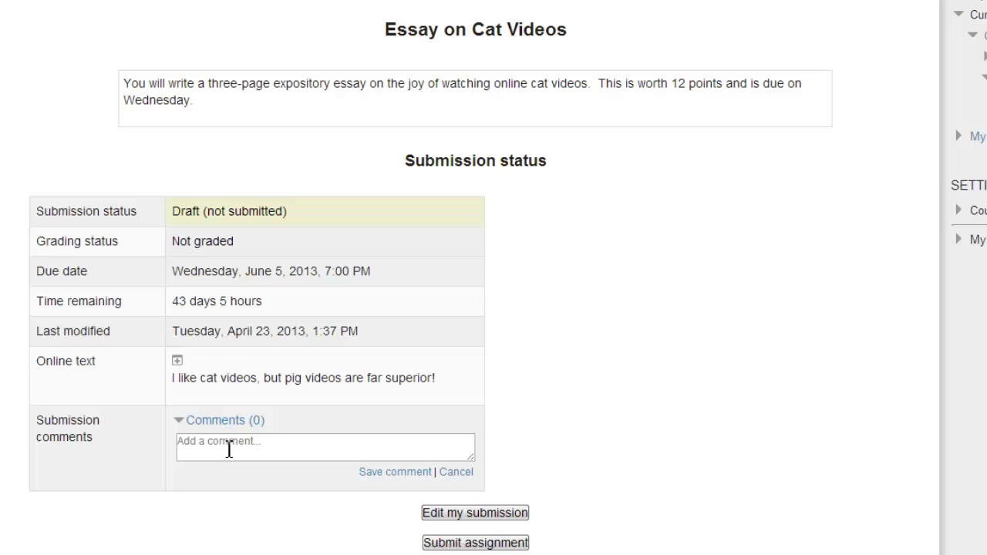
pyautogui.click(228, 450)
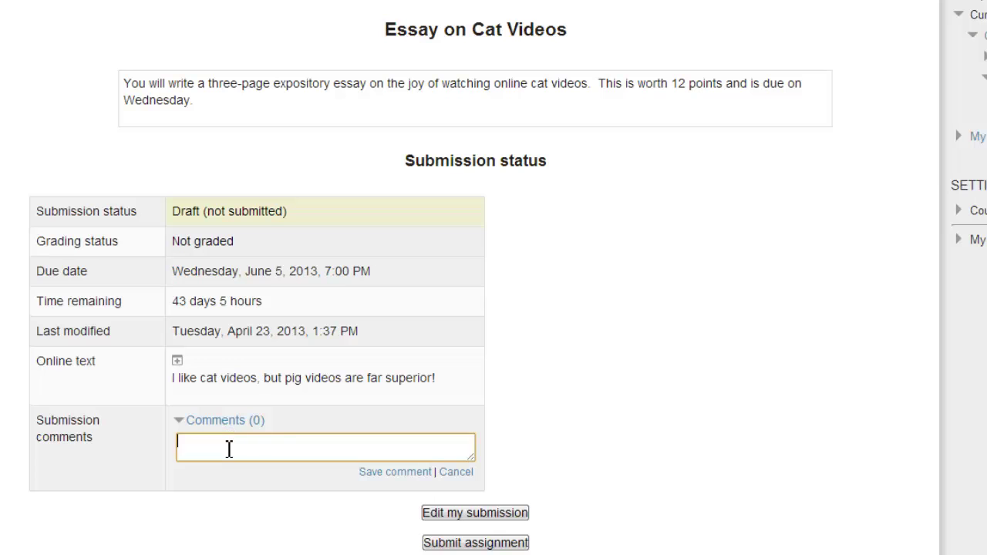
pyautogui.write('Here you go fp')
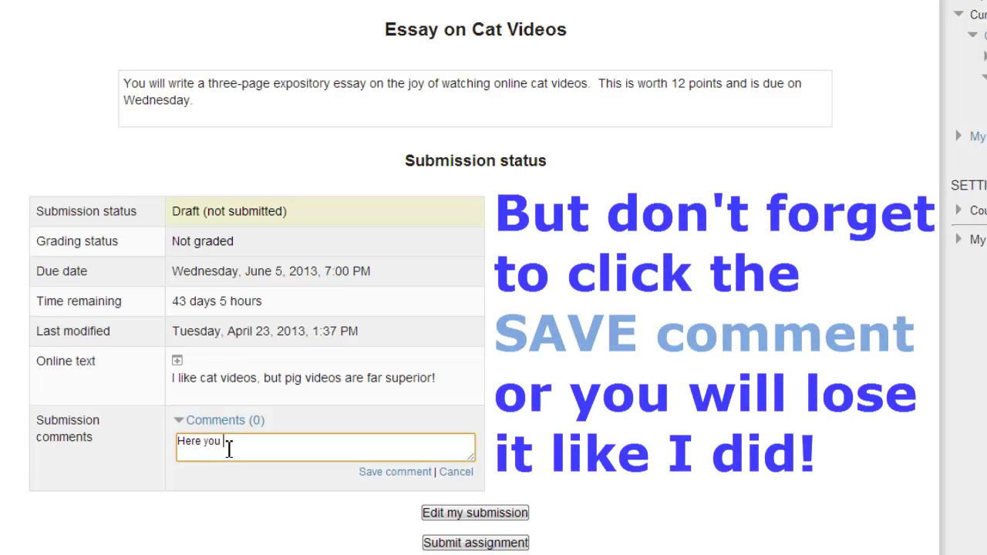
pyautogui.press('BackSpace')
pyautogui.press('BackSpace')
pyautogui.write('prfo')
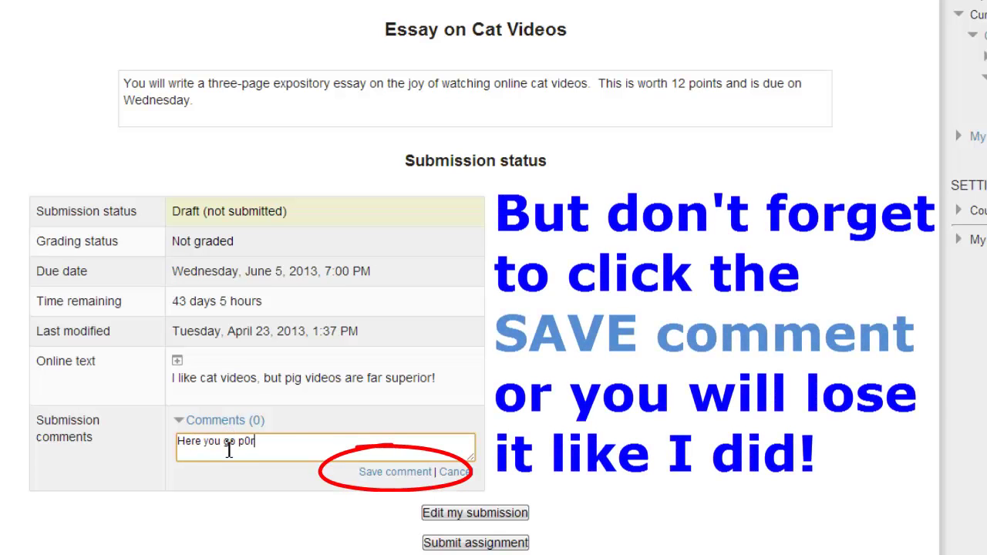
pyautogui.press('BackSpace')
pyautogui.press('BackSpace')
pyautogui.press('BackSpace')
pyautogui.write('rof!')
# Submit the essay for grading, accepting the statement that the assignment is the student's own work.
pyautogui.click(431, 543)
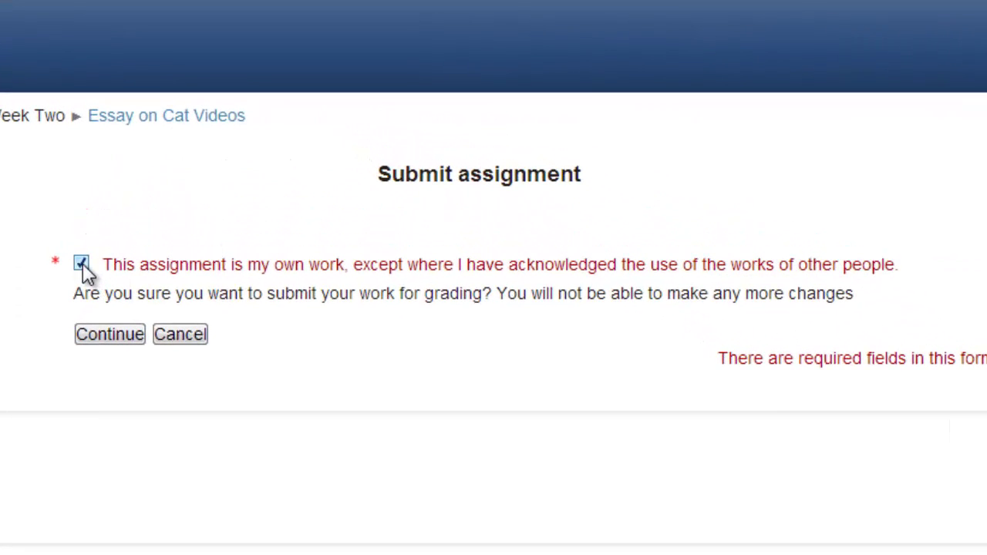
pyautogui.click(98, 337)
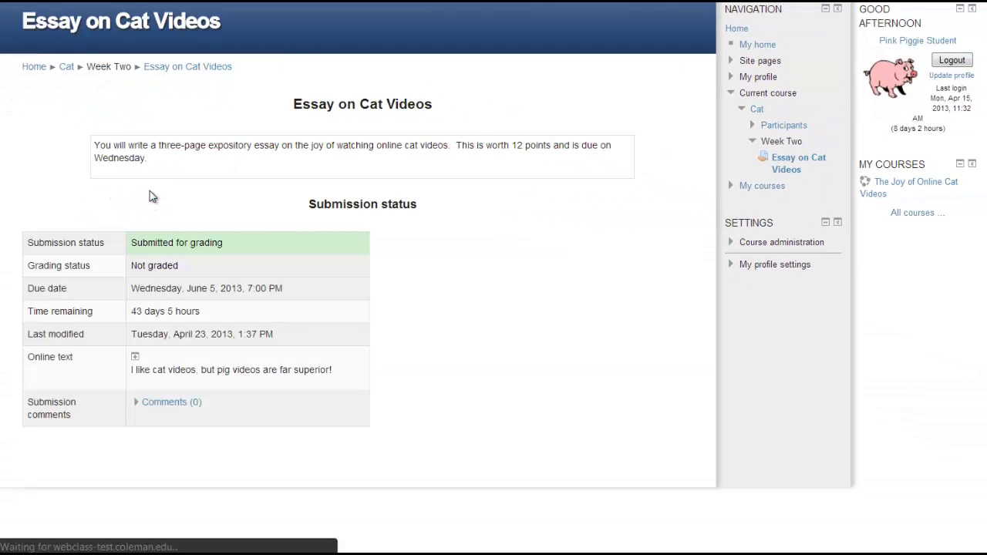
# Add the comment "Here you go prof!" to the submitted essay and save it.
pyautogui.click(162, 401)
pyautogui.click(163, 423)
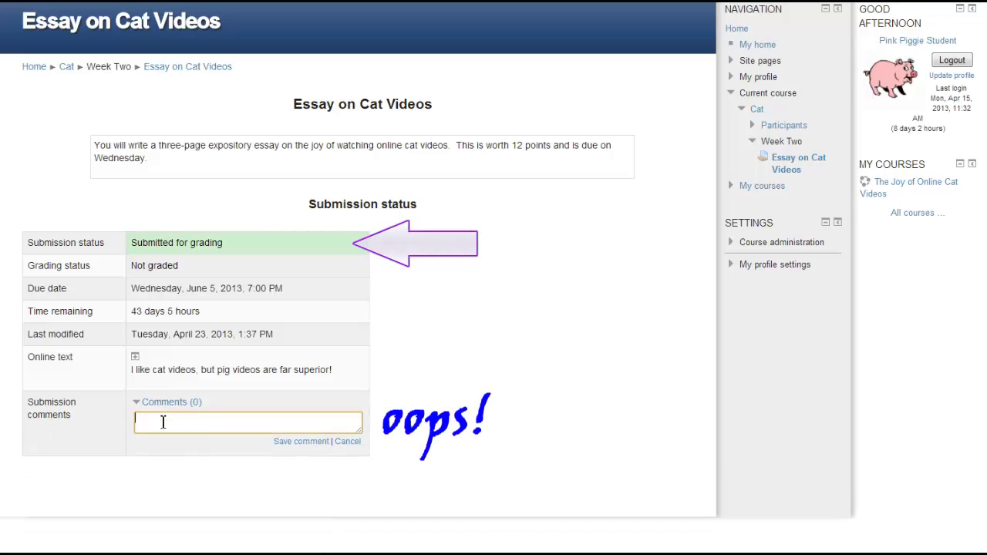
pyautogui.write('Here you go prof!')
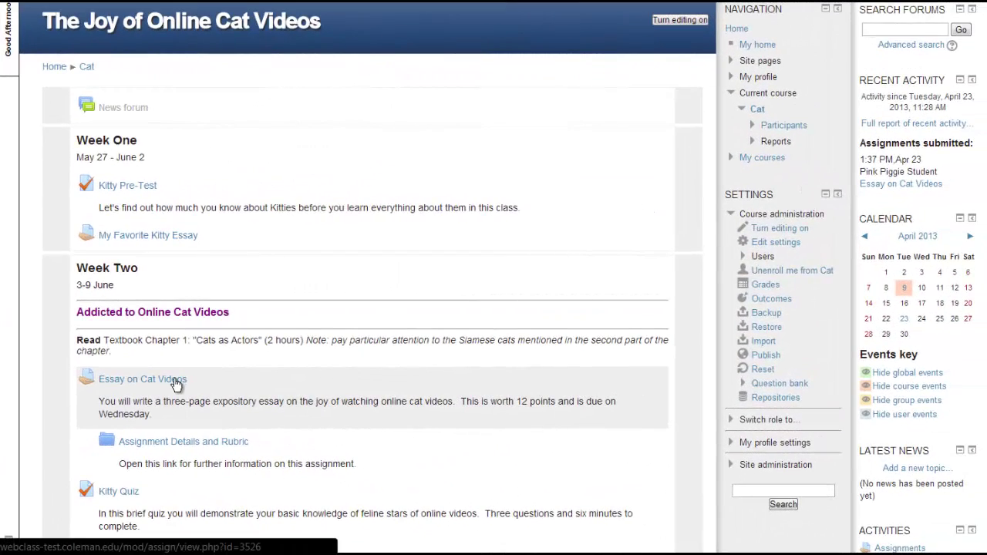
# As the instructor, open Essay on Cat Videos and its list of submissions, and open the pig-avatar student's submission for grading.
pyautogui.click(177, 381)
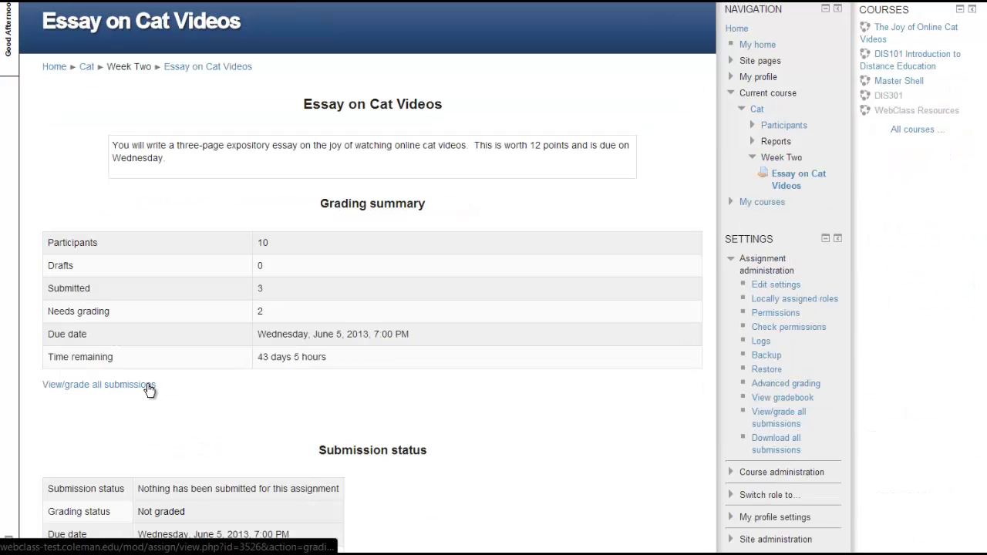
pyautogui.click(149, 386)
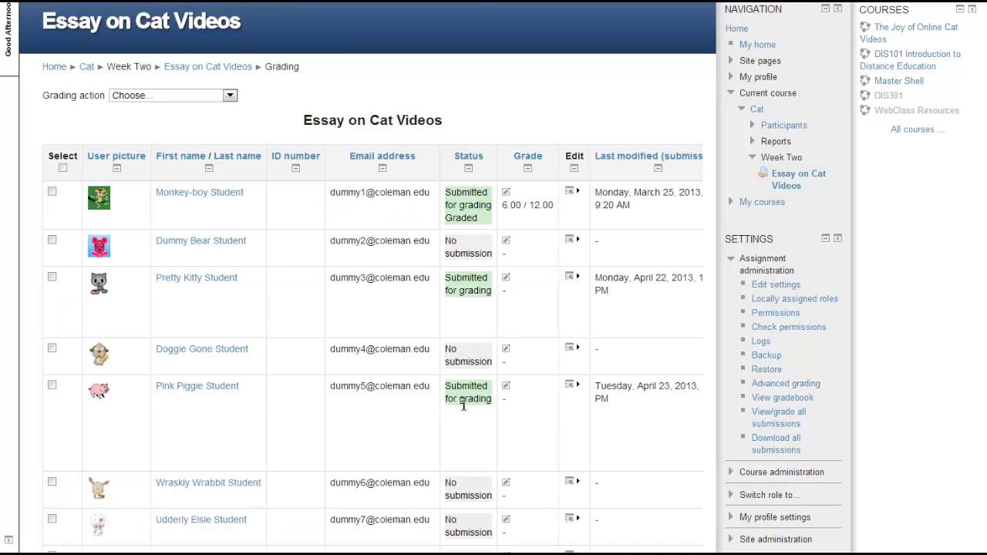
pyautogui.click(506, 388)
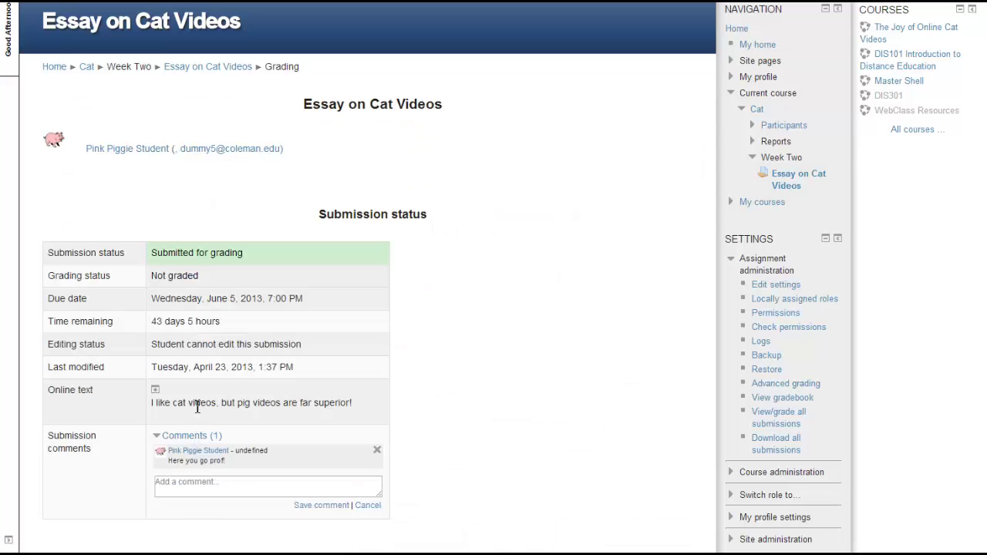
# Grade the submission 7 out of 12, enter the comment "Three pages -- not one sentence!" and save the changes.
pyautogui.scroll(-3, 201, 457)
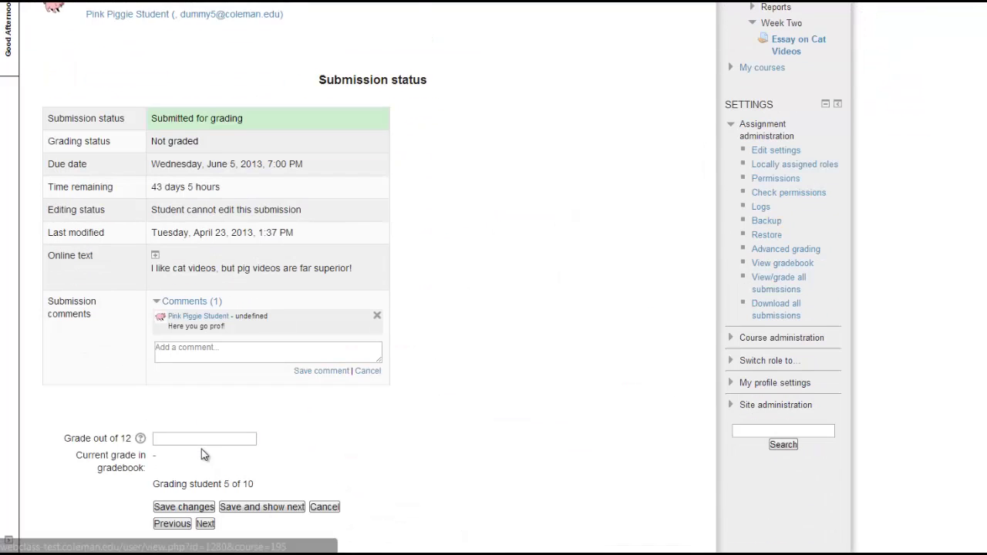
pyautogui.click(177, 372)
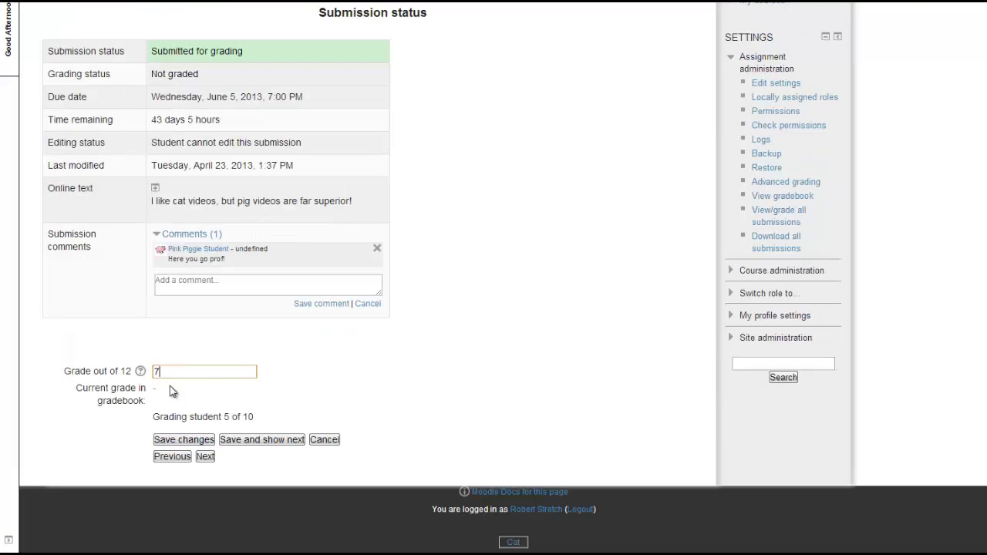
pyautogui.click(185, 282)
pyautogui.write('Three pages -- not one sentence!')
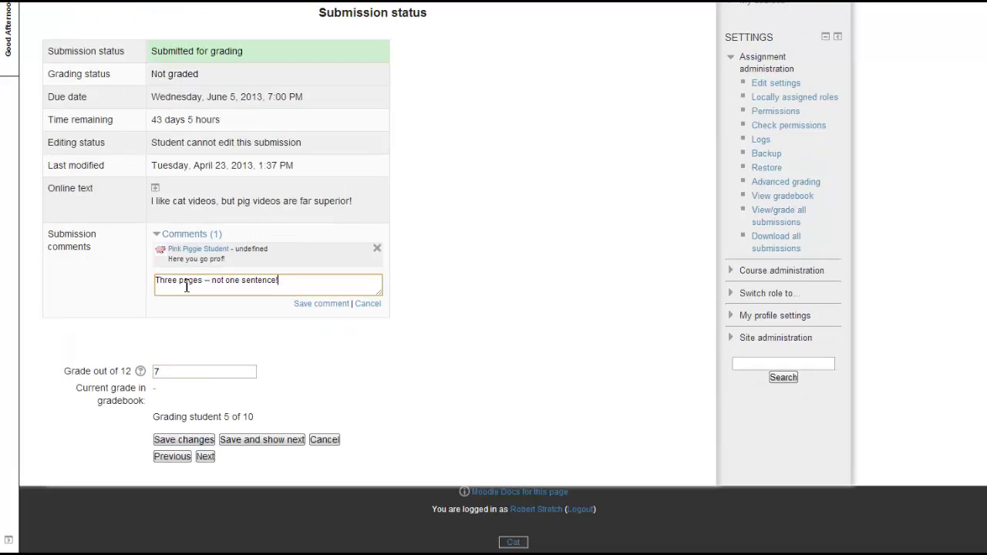
pyautogui.click(207, 444)
# Download all submissions of Essay on Cat Videos and open the gradebook from the grading actions.
pyautogui.click(231, 95)
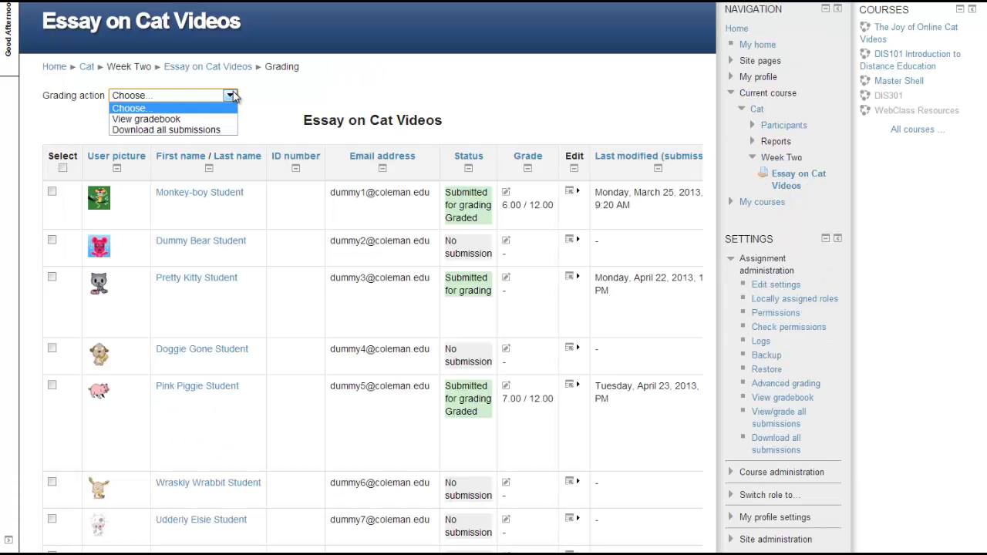
pyautogui.click(228, 131)
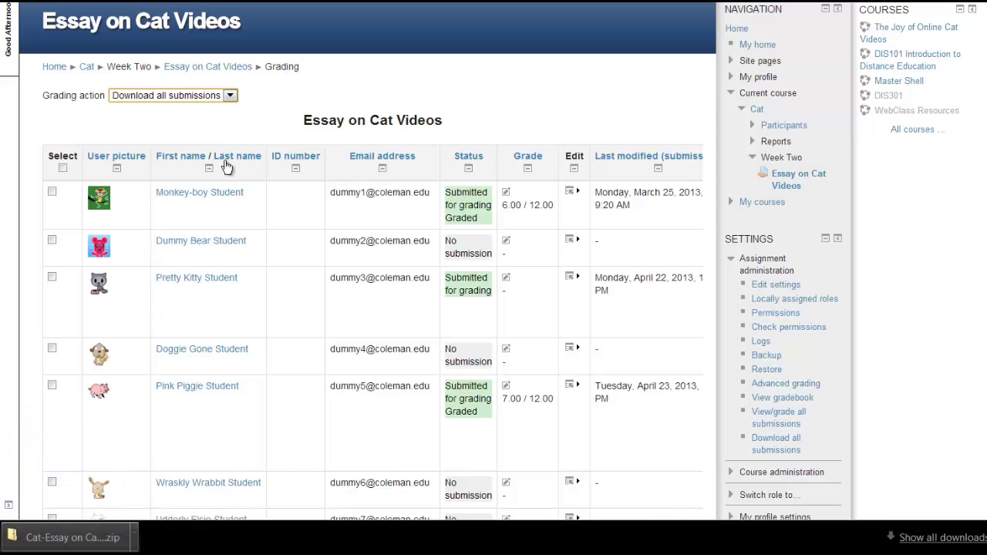
pyautogui.click(230, 95)
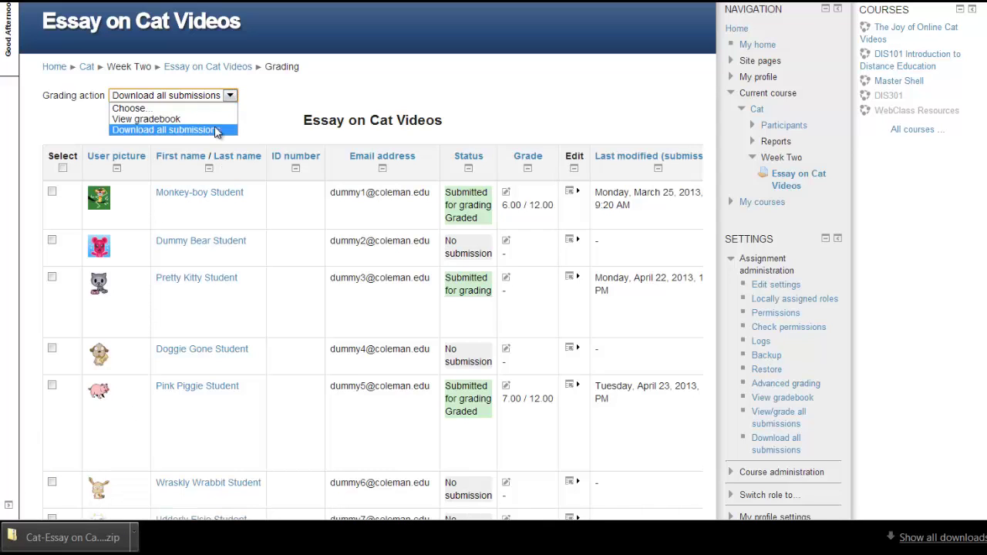
pyautogui.click(216, 124)
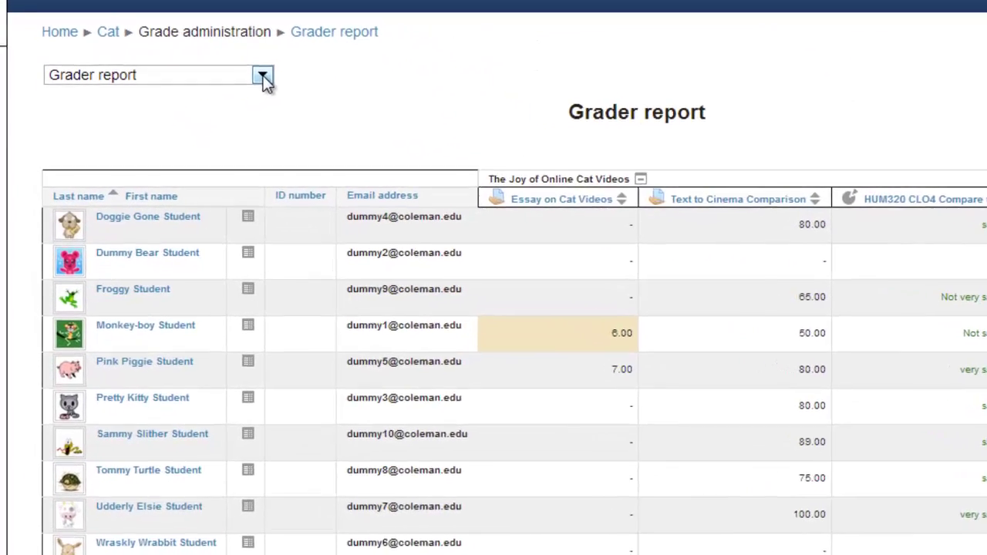
# Find the Excel spreadsheet export among the gradebook's report and export choices.
pyautogui.click(195, 92)
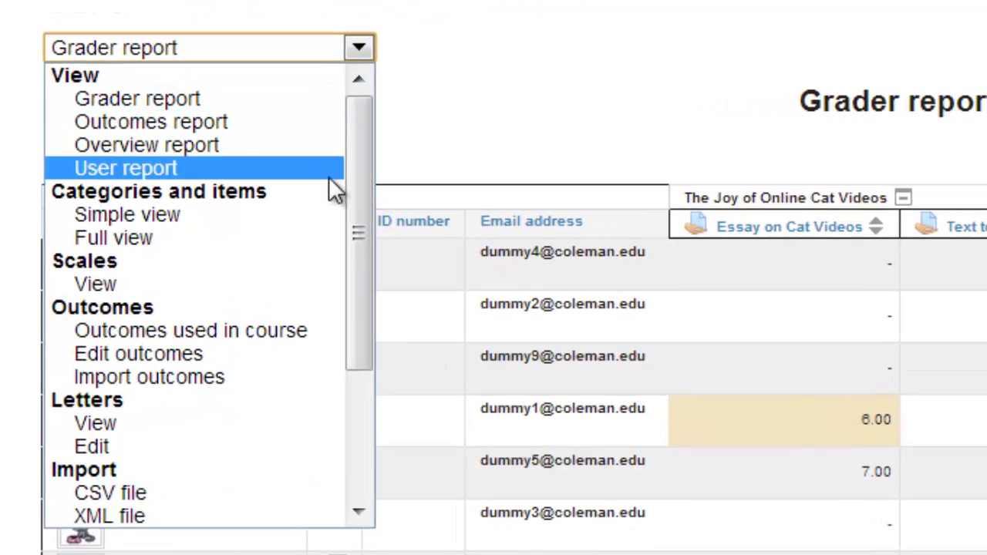
pyautogui.scroll(-2, 269, 327)
pyautogui.scroll(-1, 326, 373)
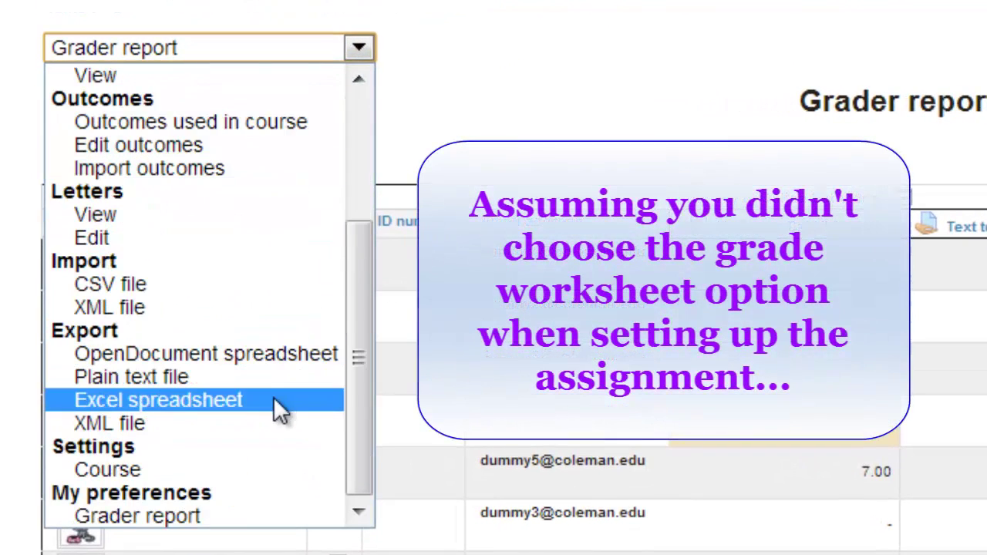